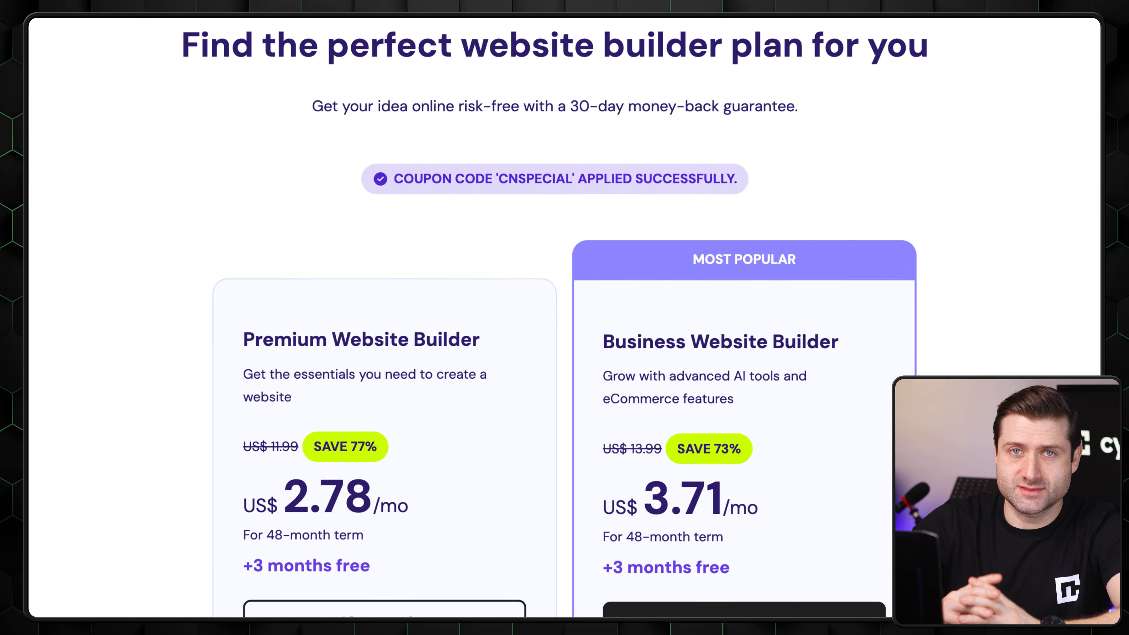
# - Review the website builder plans and the payment methods offered at checkout
pyautogui.scroll(-2, 565, 318)
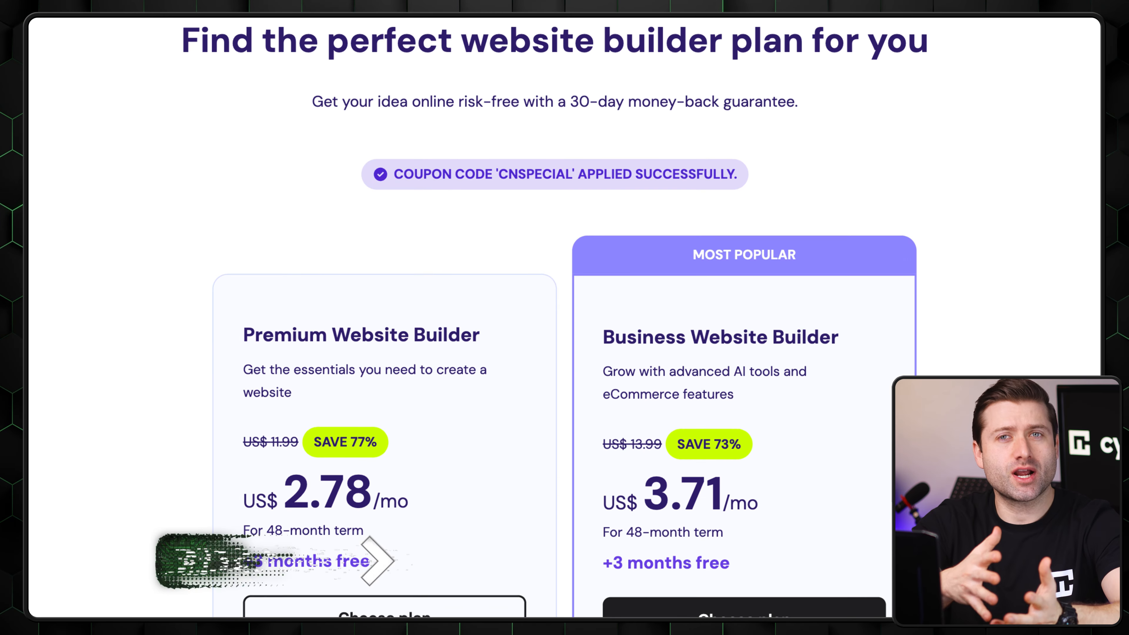
pyautogui.scroll(-4, 565, 317)
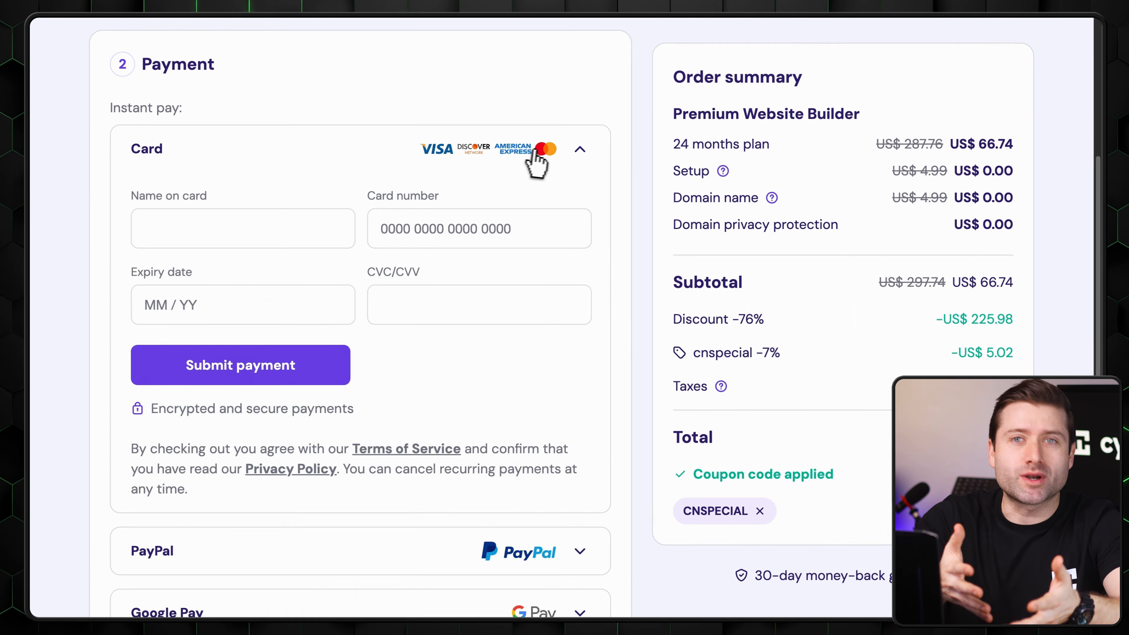
pyautogui.click(571, 150)
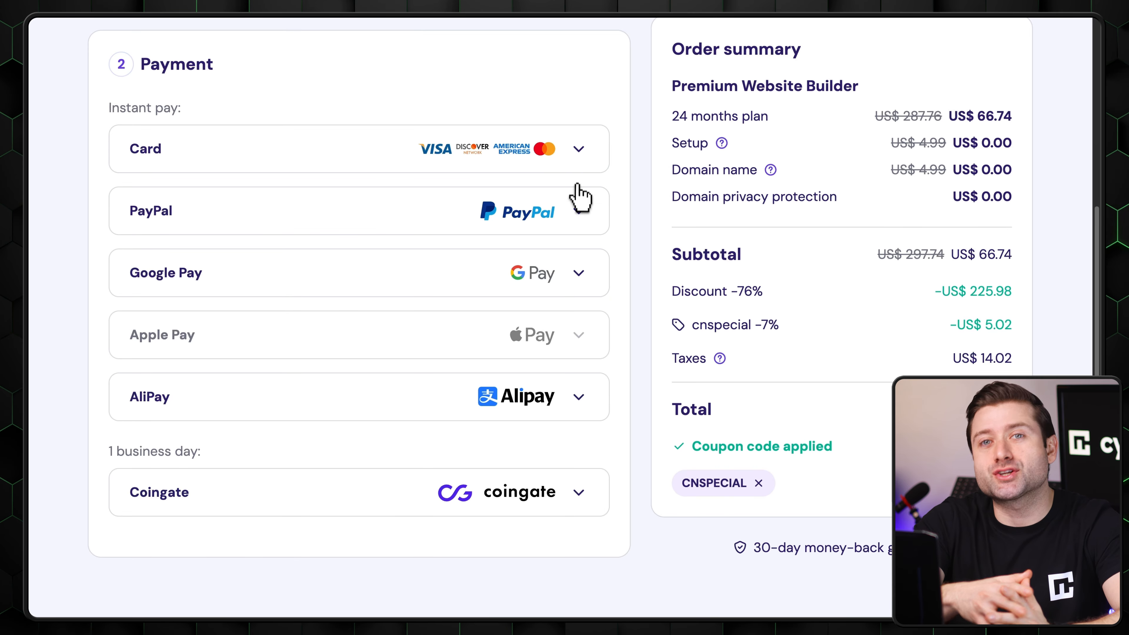
pyautogui.click(577, 208)
pyautogui.click(578, 215)
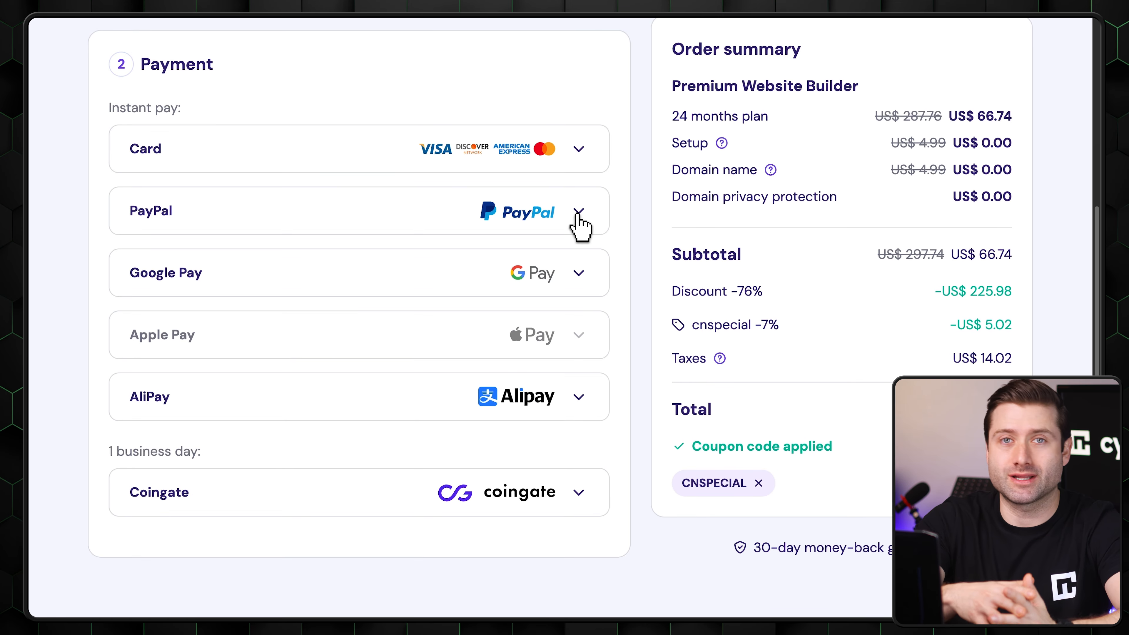
pyautogui.click(580, 275)
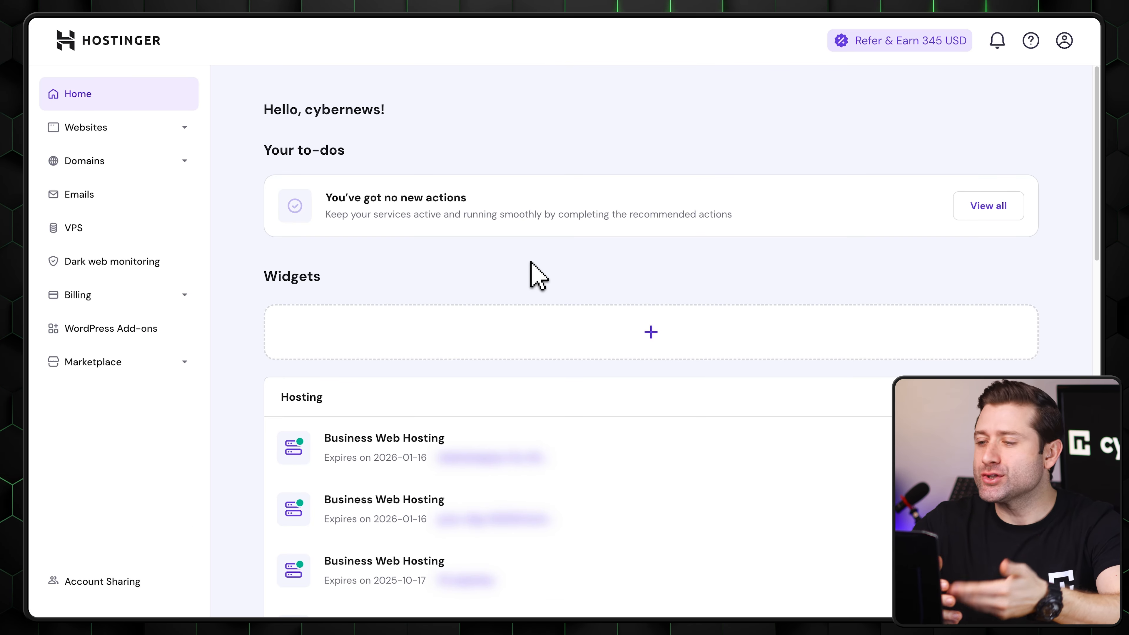
# - Add a new site from the websites list using Hostinger Website Builder and enter the brand name Cybernews
pyautogui.click(187, 128)
pyautogui.click(138, 163)
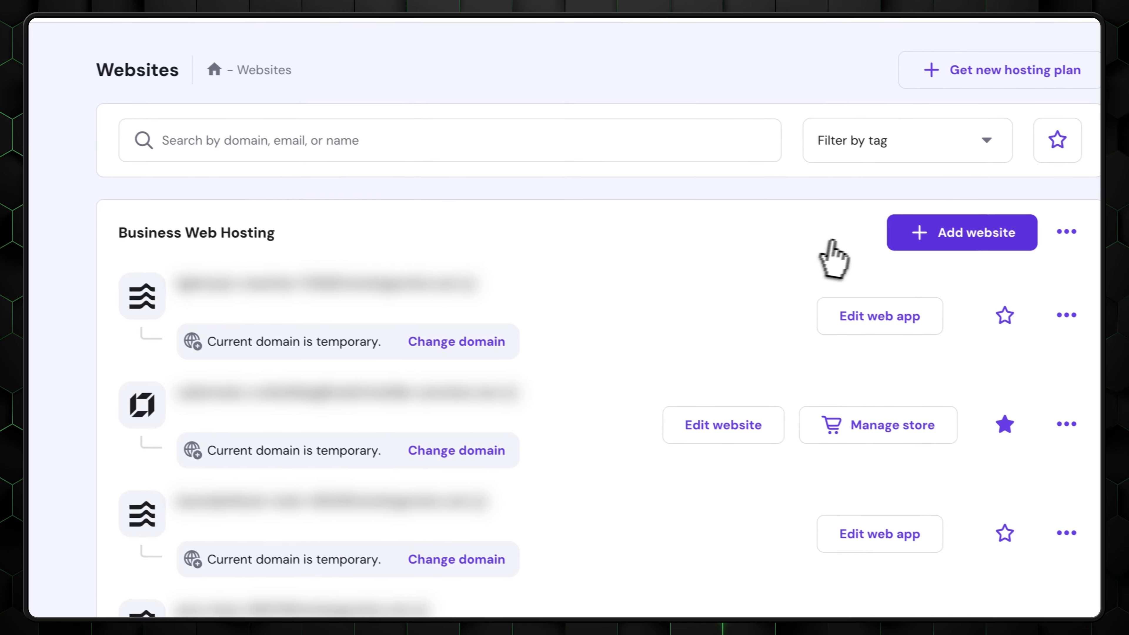
pyautogui.click(912, 229)
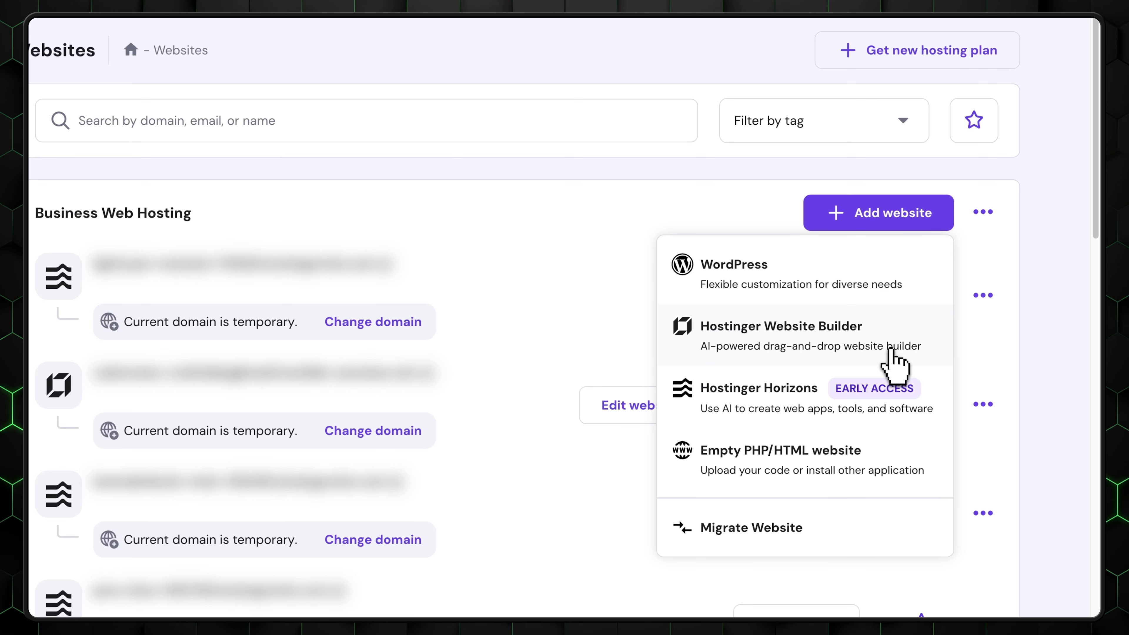
pyautogui.click(895, 364)
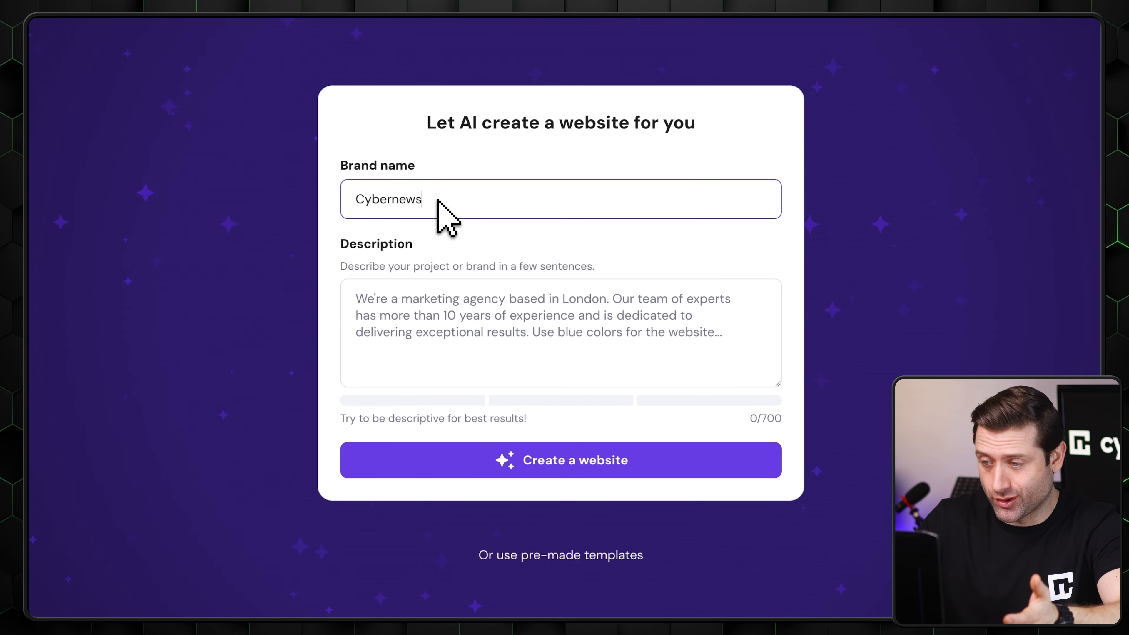
# - Paste the description of Cybernews as an independent media outlet and have AI create the website
pyautogui.click(645, 314)
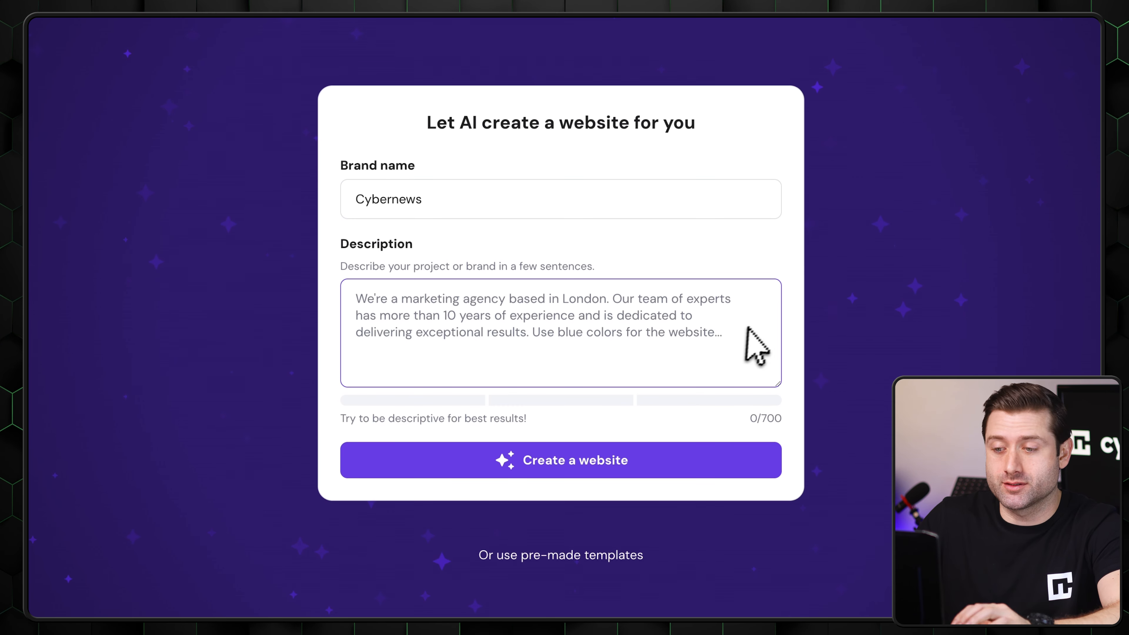
pyautogui.write("Cybernews is an independent media outlet, where journalists and security experts debunk cyber by research, testing and data.  Come for breaking news, original investigations and other curious tech stories.  Our Cybernews Investigation team uses white-hat hacking techniques to find and safely disclose cybersecurity threats and vulnerabilities across the online world. Leaks of users' personal information? Security flaws in enterprises? Exchanges of sensitive data on the dark web? We're on it.  The Cybernews Editorial team provides cybersecurity-related news, analysis, and opinions by industry insiders.")
pyautogui.scroll(5, 479, 360)
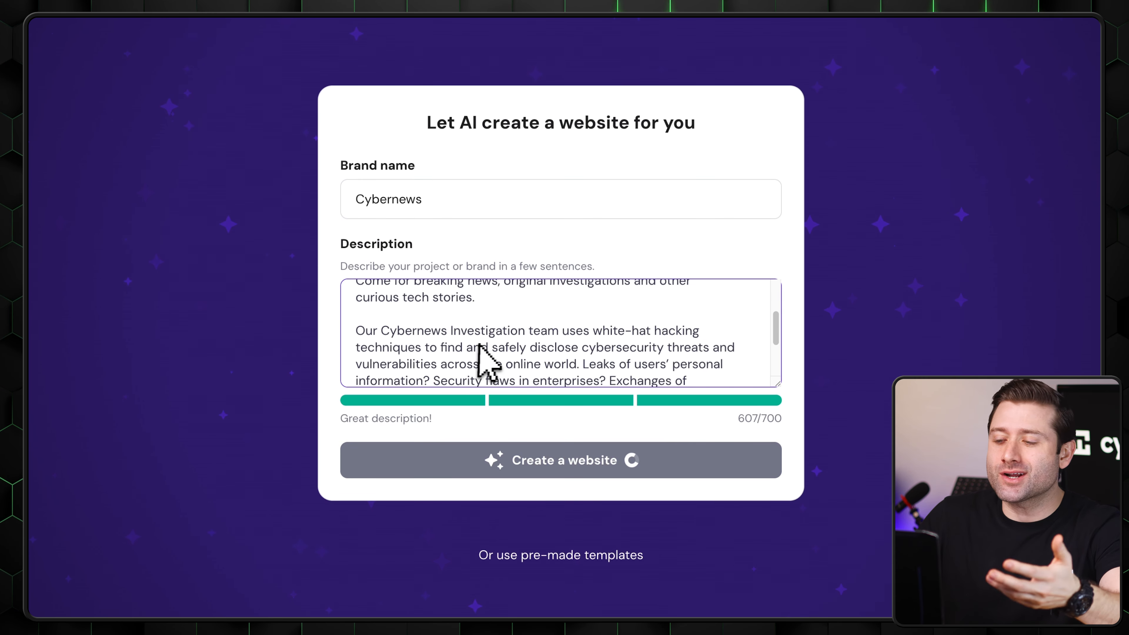
pyautogui.scroll(-3, 670, 334)
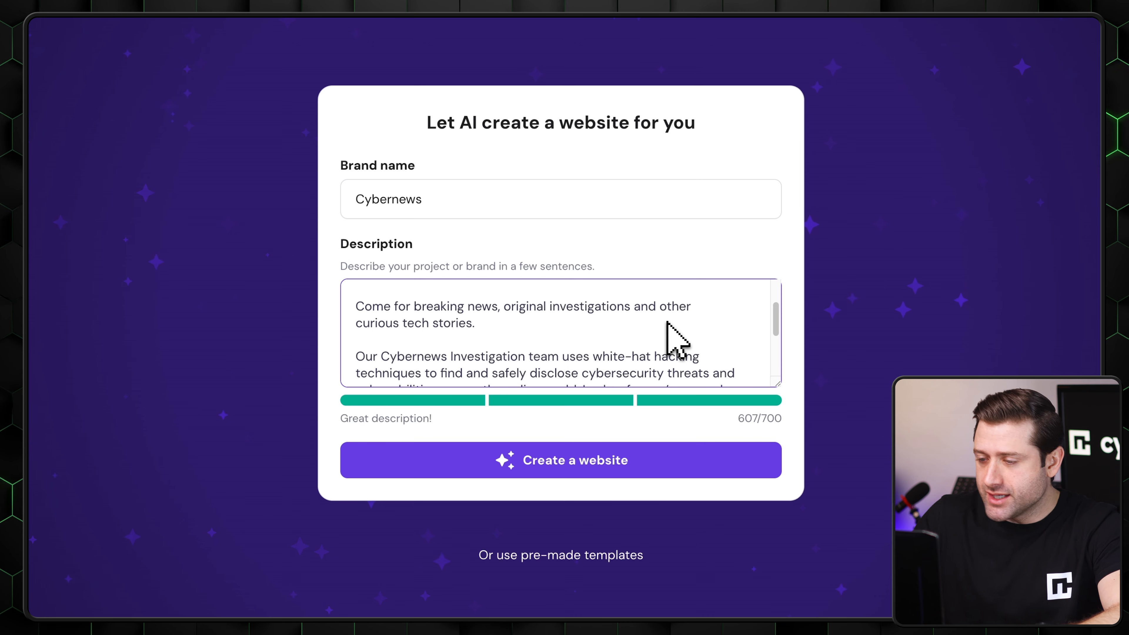
pyautogui.scroll(-2, 676, 340)
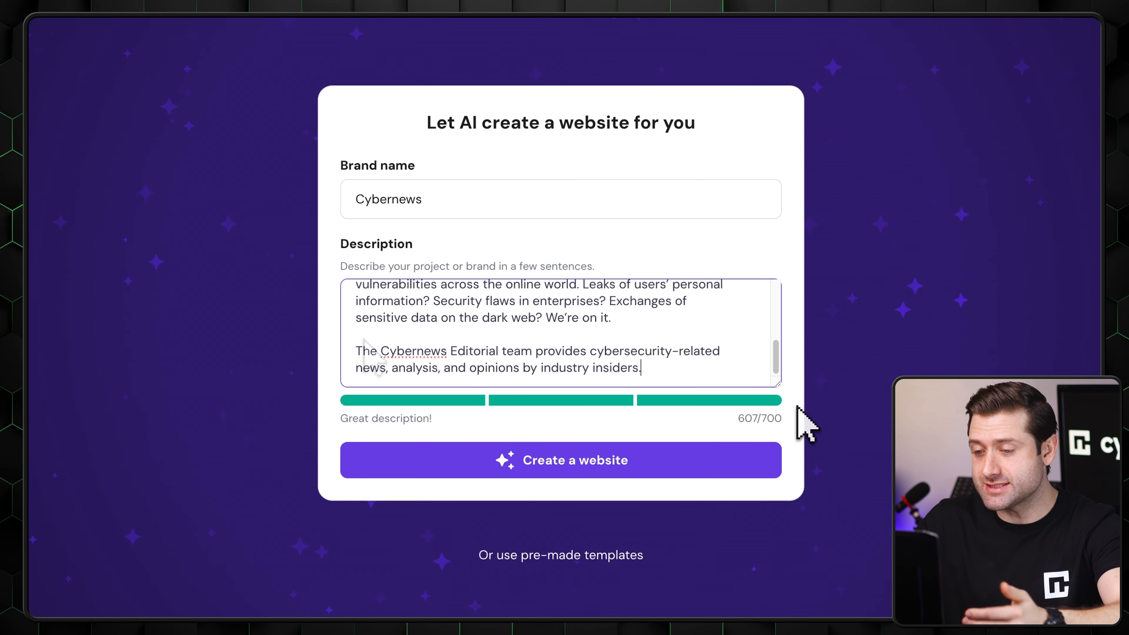
pyautogui.click(561, 468)
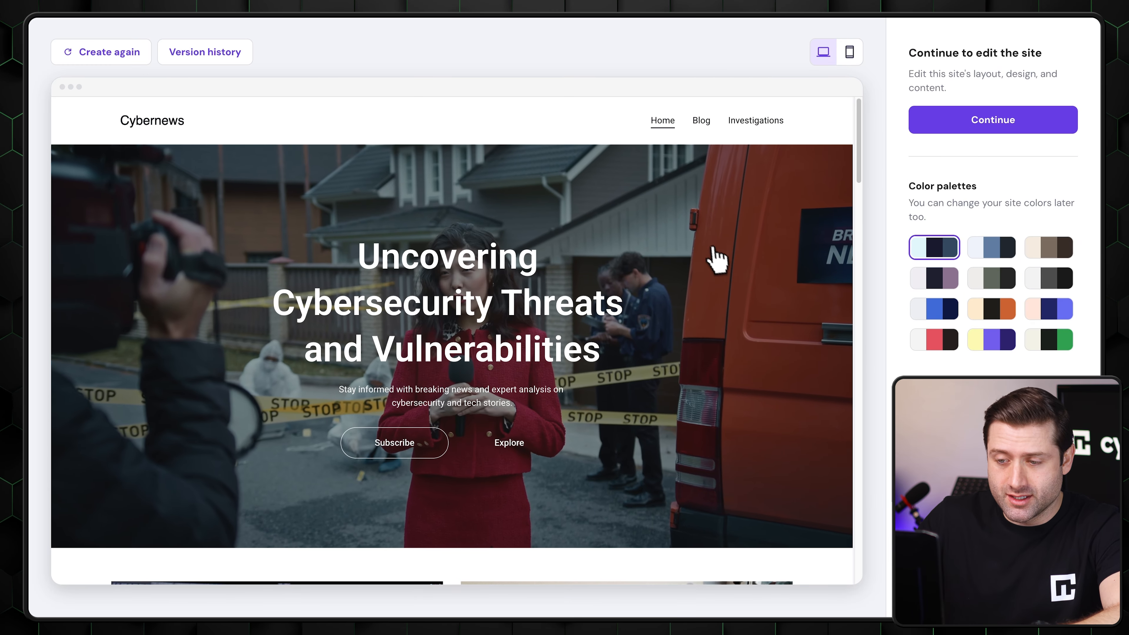
# - Look through the generated Cybernews homepage and the gaming, cat café and photography example sites
pyautogui.scroll(-8, 711, 253)
pyautogui.scroll(-15, 696, 237)
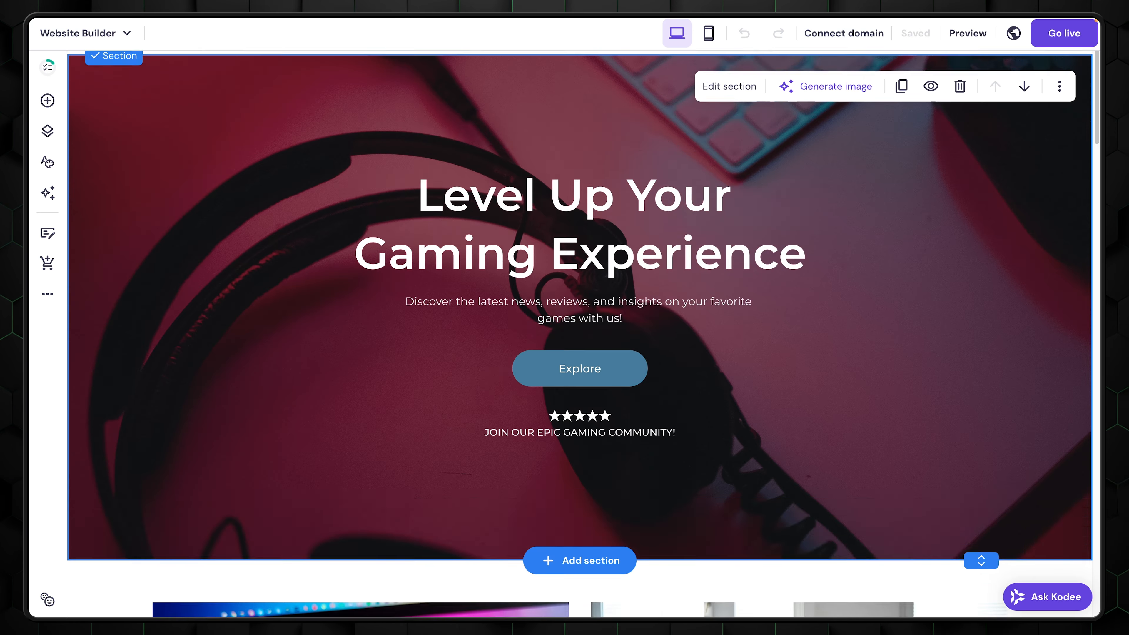
pyautogui.scroll(-6, 578, 329)
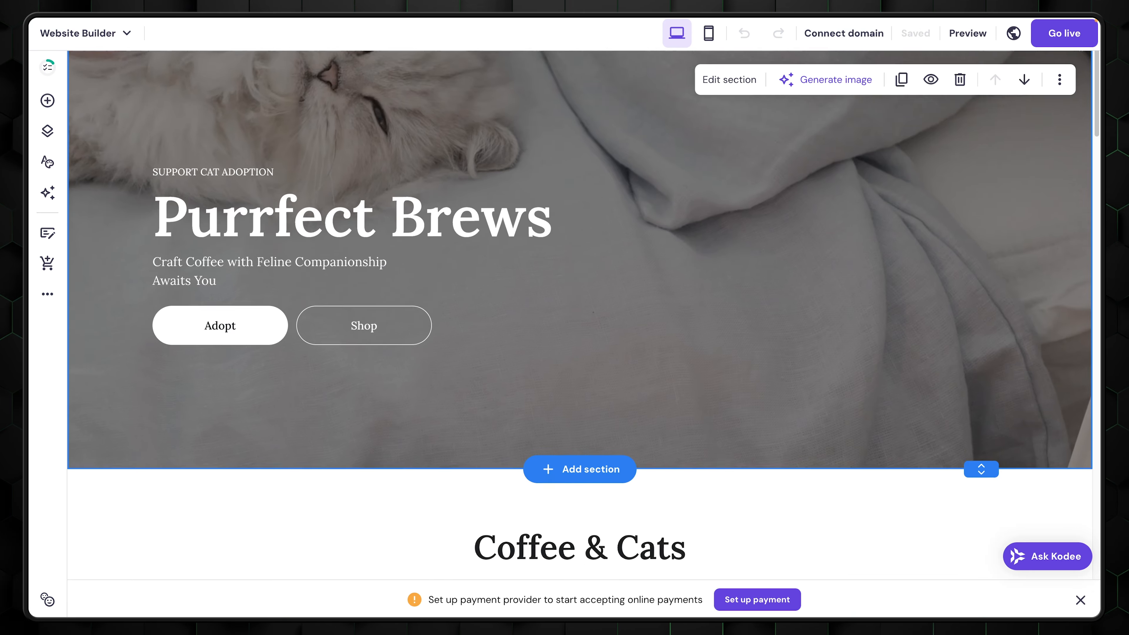
pyautogui.scroll(-5, 578, 329)
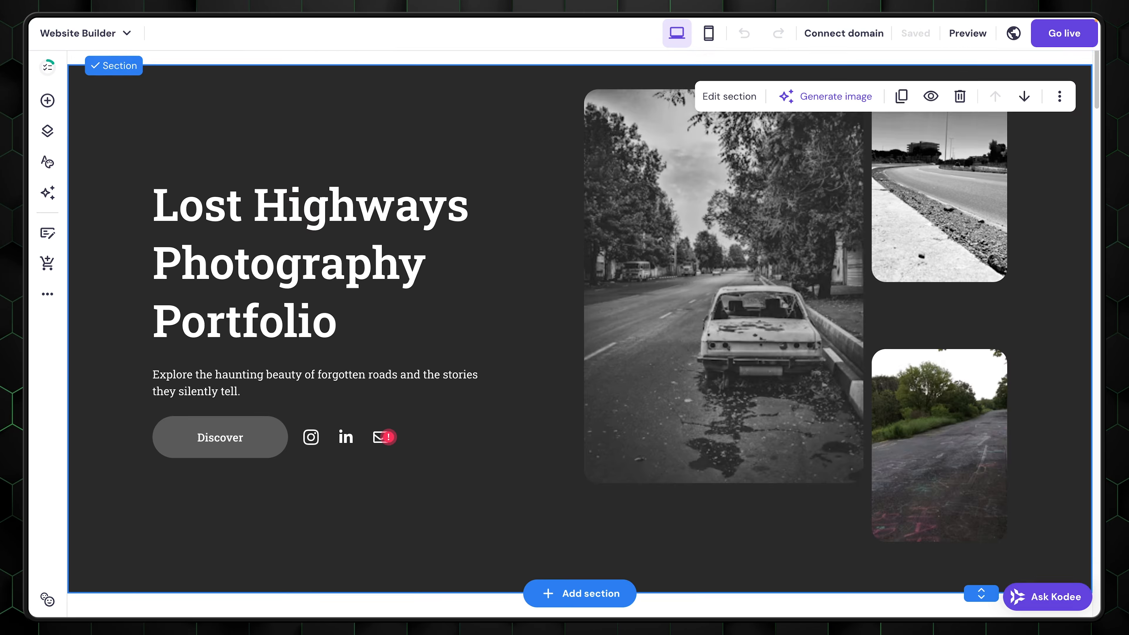
pyautogui.scroll(-8, 578, 329)
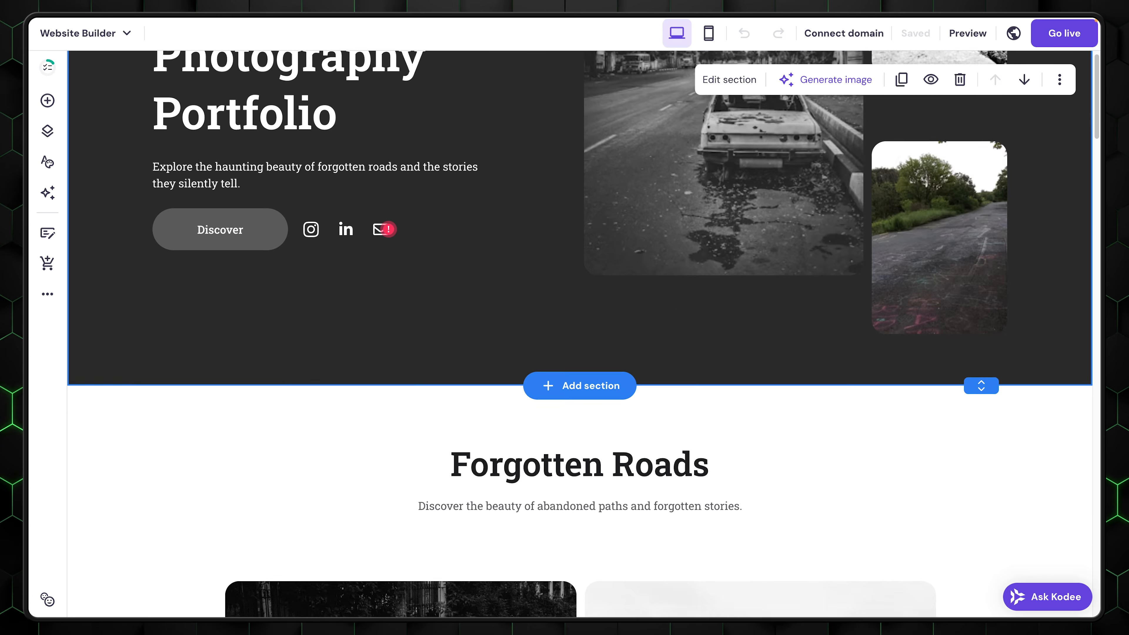
pyautogui.scroll(-2, 578, 329)
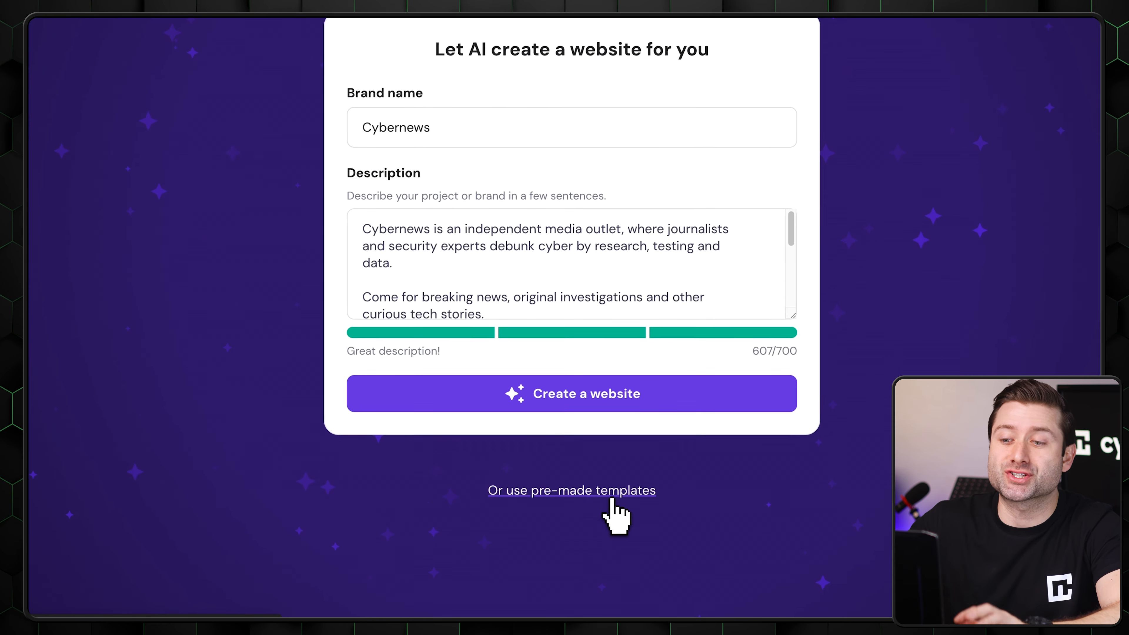
# - Browse the pre-made website templates across all categories, including the next page of designs
pyautogui.click(612, 500)
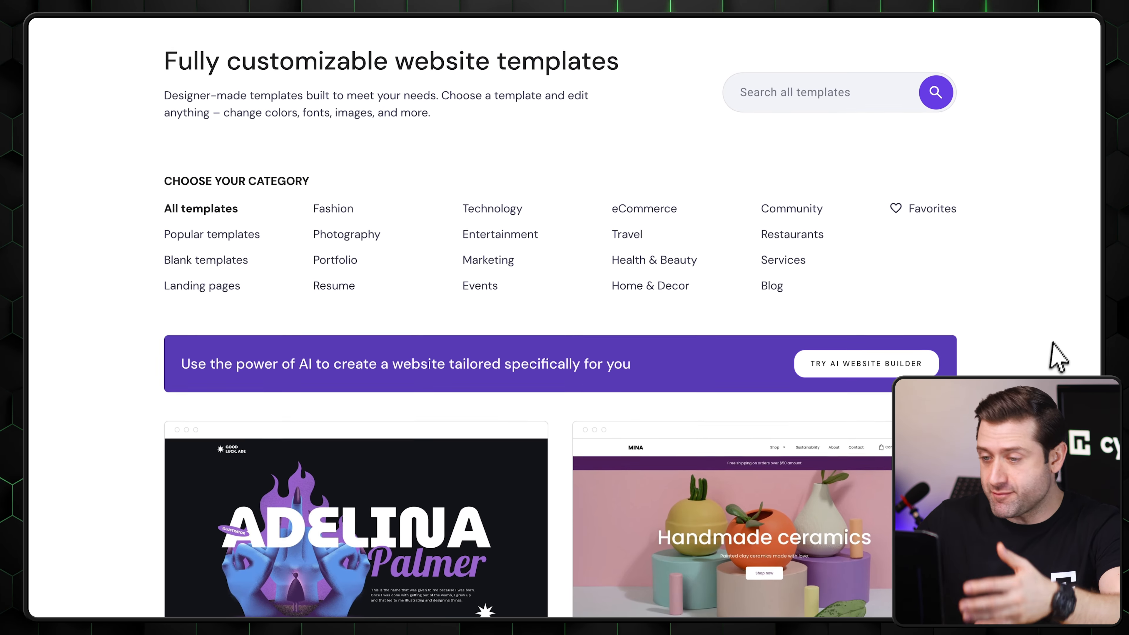
pyautogui.scroll(-6, 1060, 331)
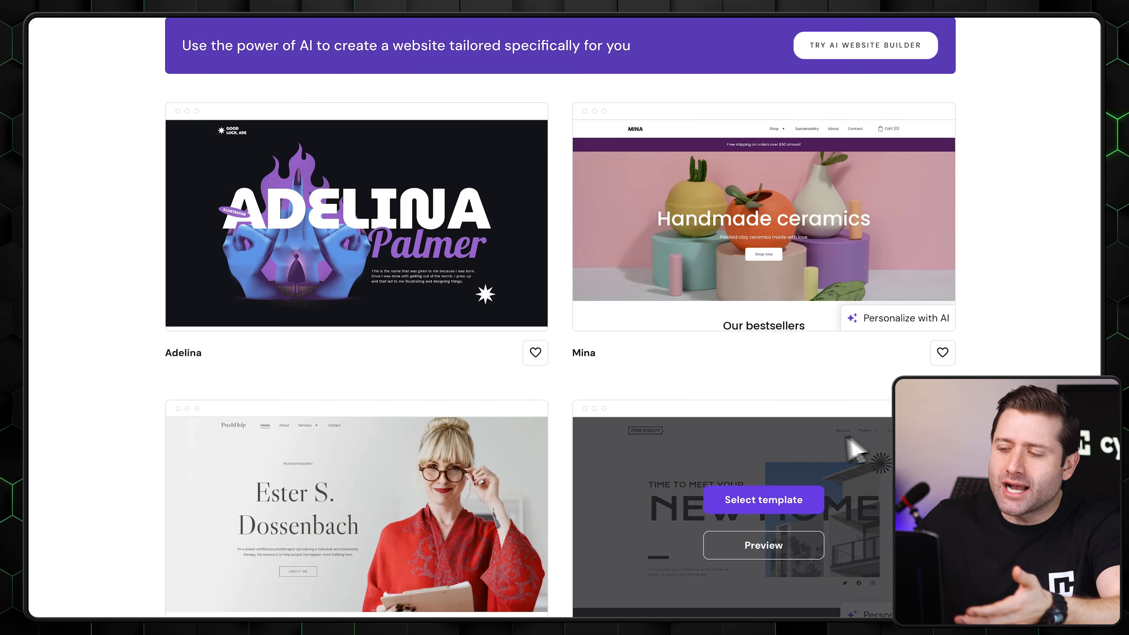
pyautogui.scroll(-6, 285, 399)
pyautogui.scroll(-6, 142, 364)
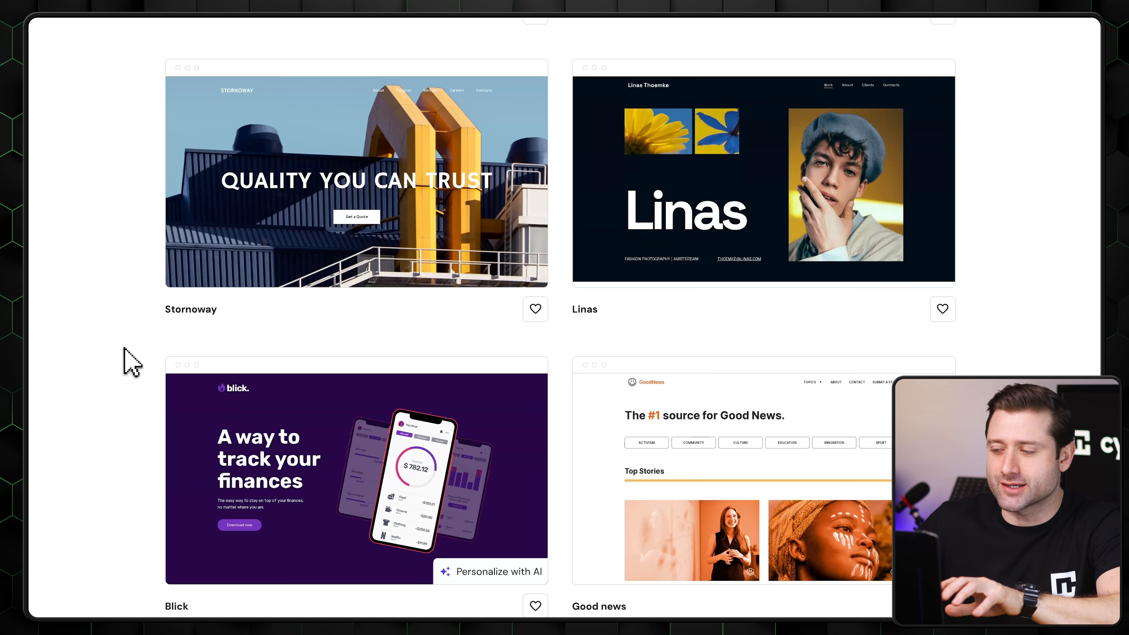
pyautogui.scroll(-8, 125, 351)
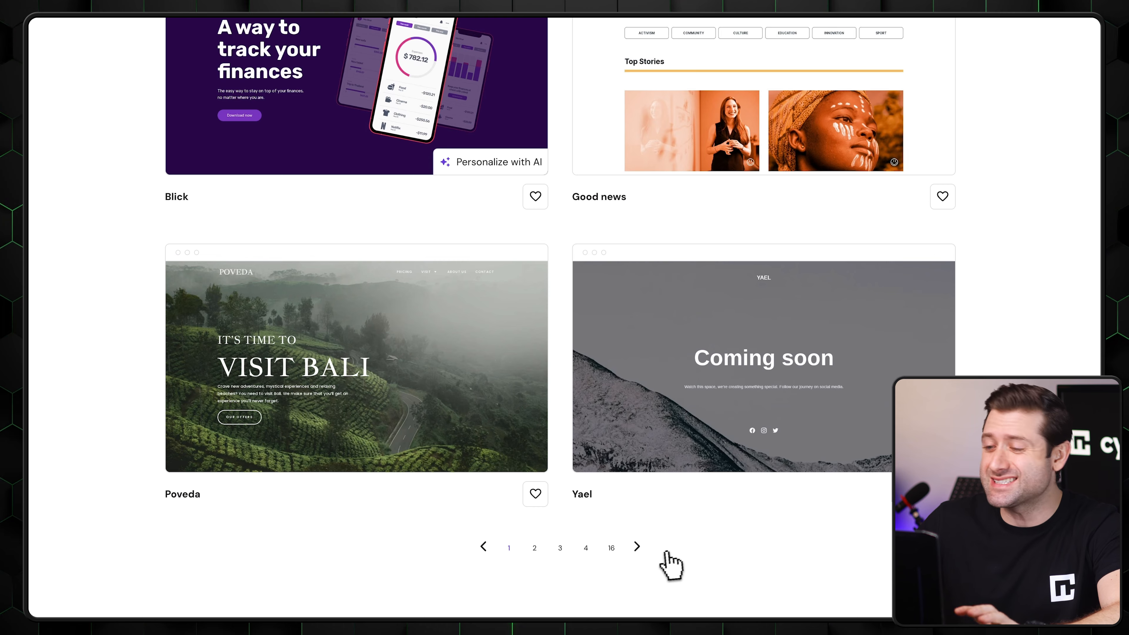
pyautogui.click(637, 546)
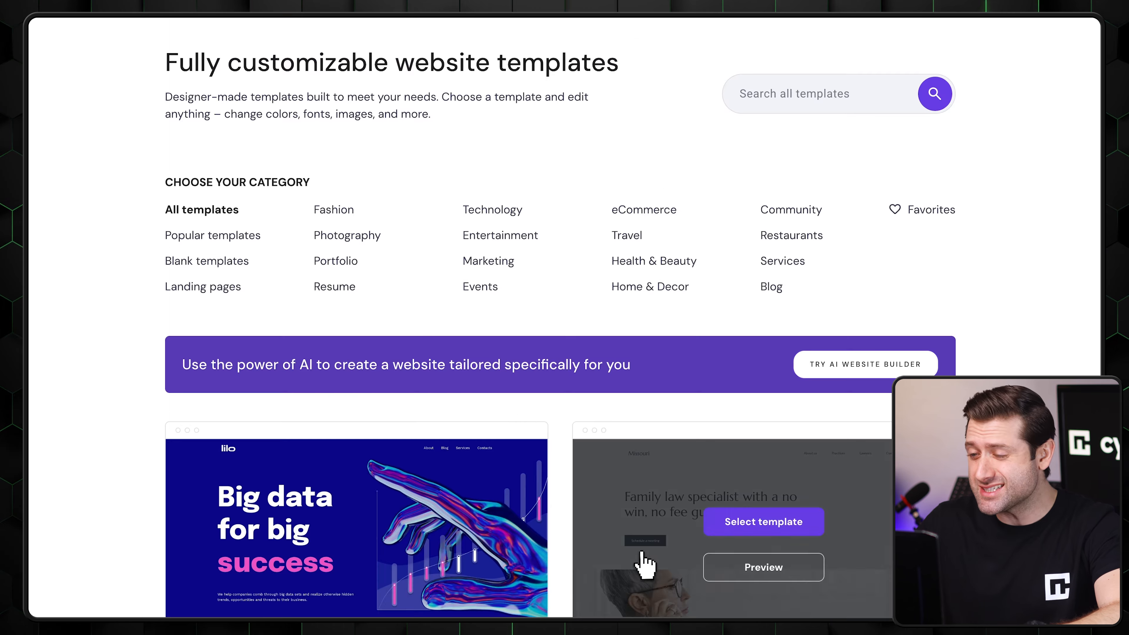
pyautogui.scroll(-6, 1029, 371)
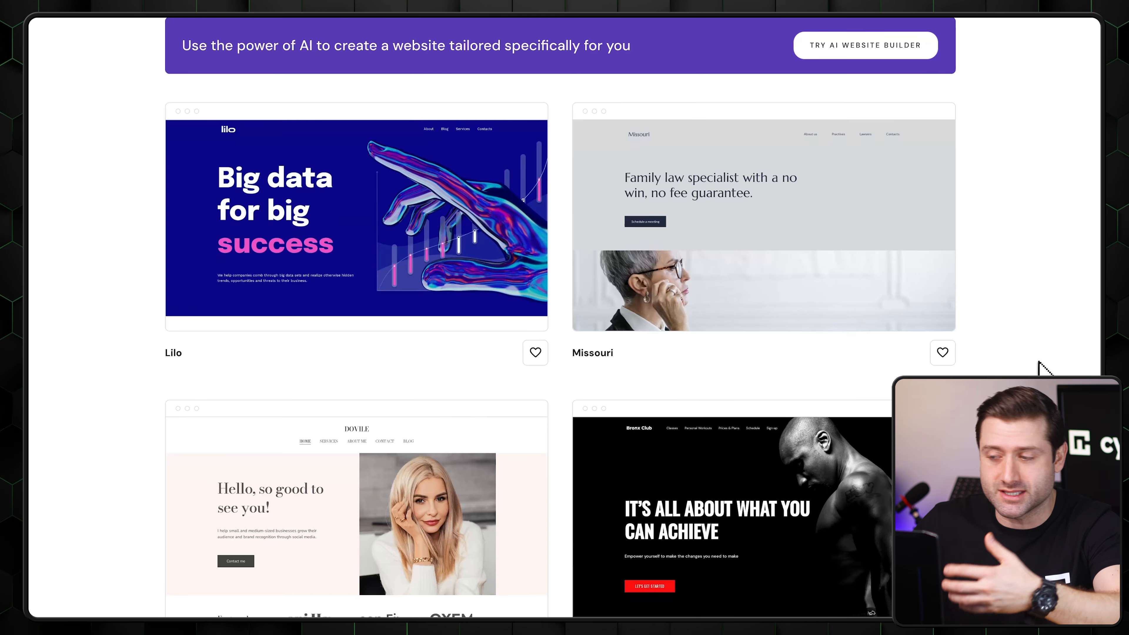
pyautogui.scroll(-6, 1044, 368)
pyautogui.scroll(-5, 1045, 368)
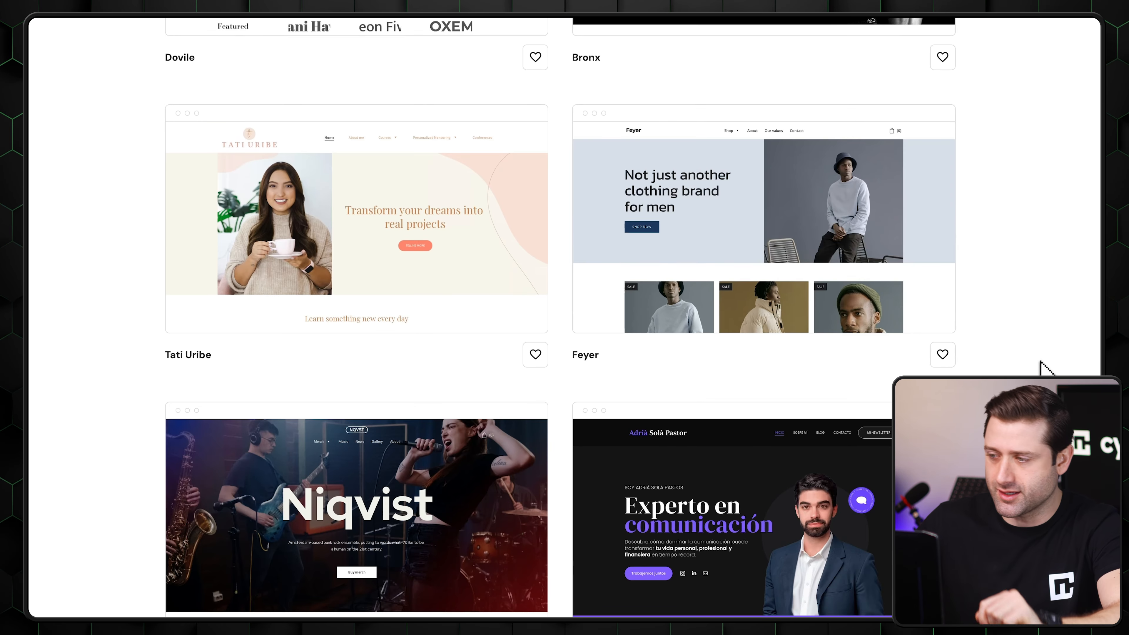
pyautogui.scroll(-6, 1044, 368)
pyautogui.scroll(-3, 1045, 368)
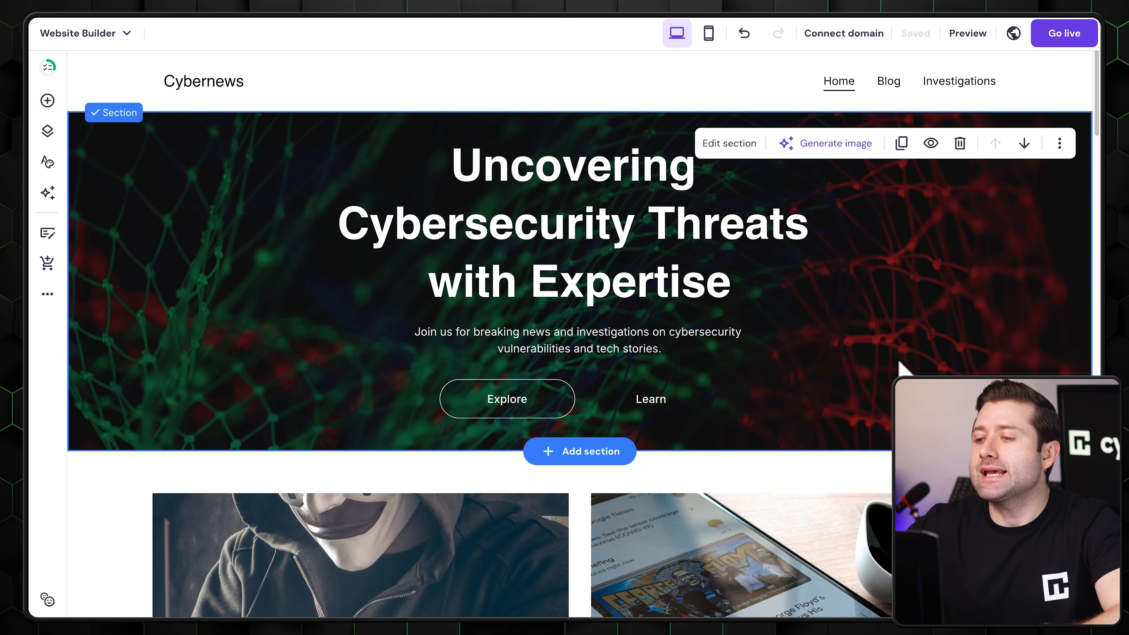
# - Move the hero section's heading, subtext and buttons to its left side, and shift them back to the center
pyautogui.moveTo(533, 211); pyautogui.dragTo(363, 216)
pyautogui.moveTo(607, 348); pyautogui.dragTo(420, 338)
pyautogui.moveTo(547, 403); pyautogui.dragTo(366, 401)
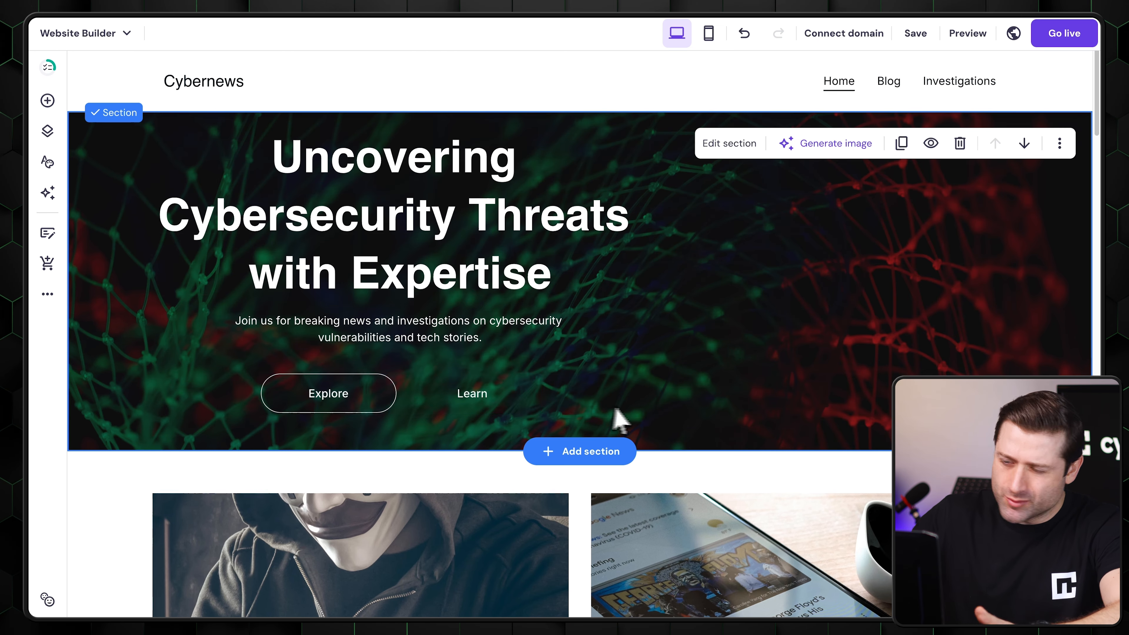
pyautogui.moveTo(392, 274); pyautogui.dragTo(577, 278)
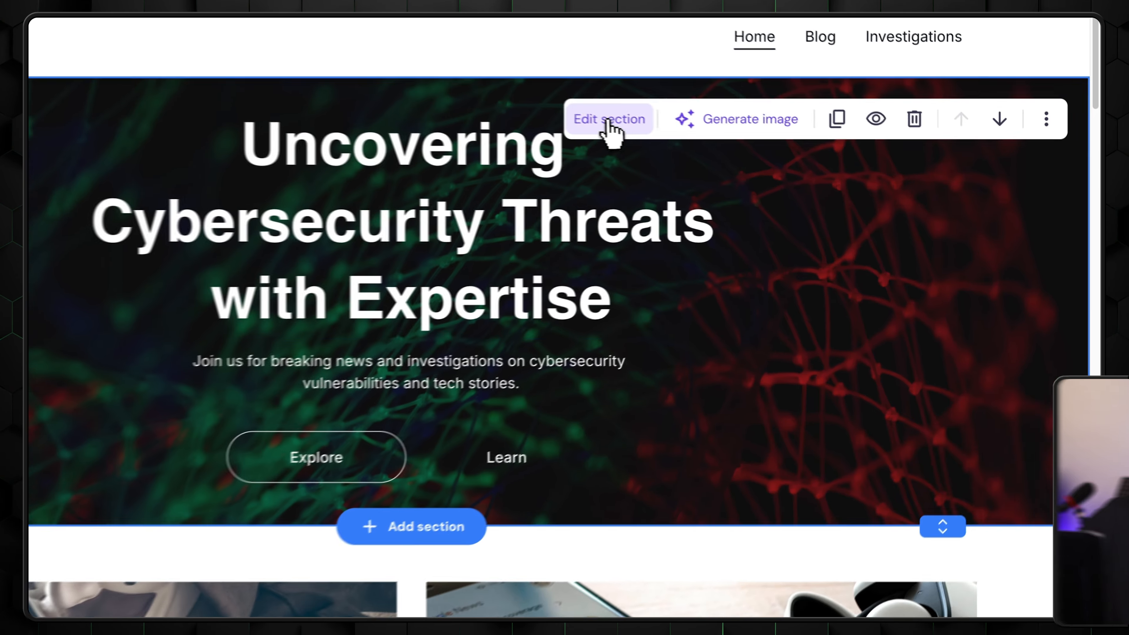
# - Keep the grid visible in the hero section's layout settings and try adjusting the row height
pyautogui.click(729, 143)
pyautogui.click(857, 171)
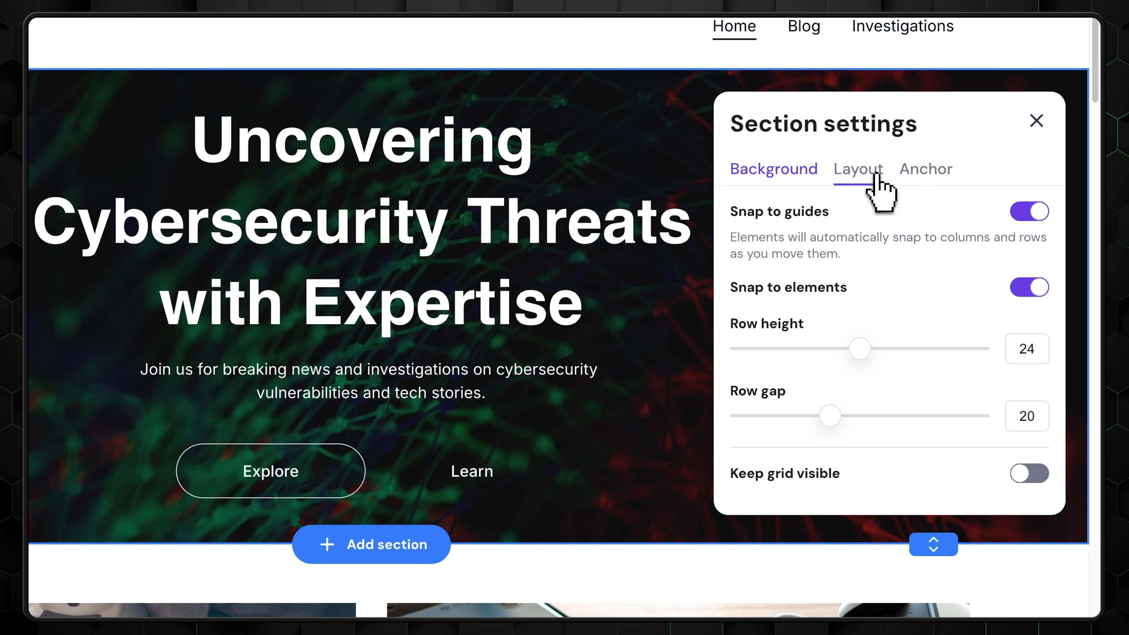
pyautogui.click(1028, 474)
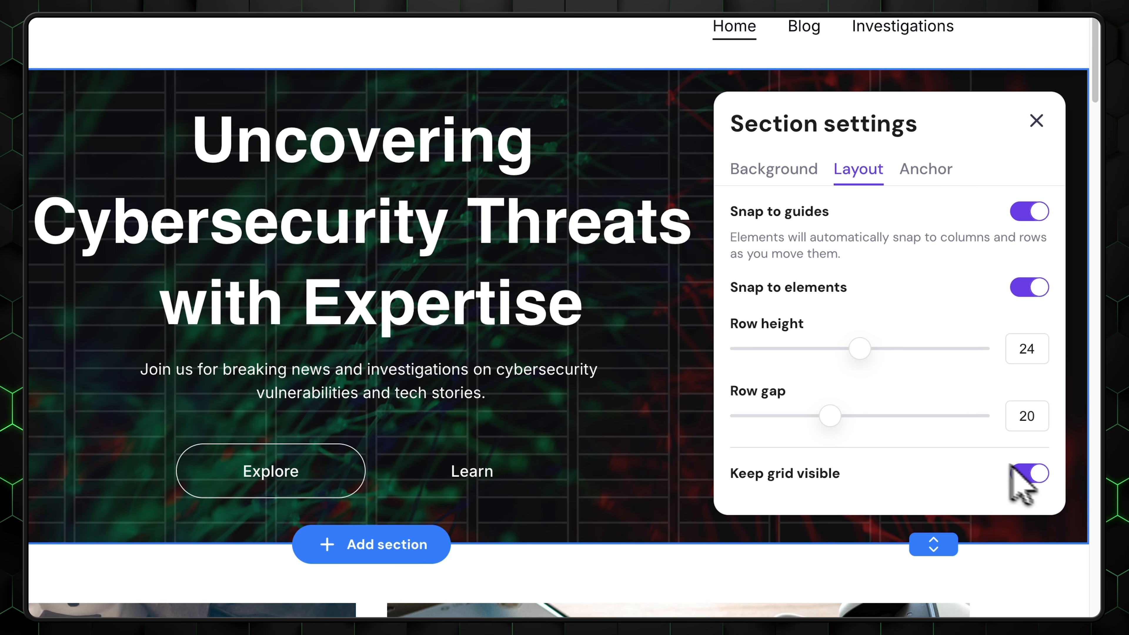
pyautogui.moveTo(859, 348)
pyautogui.mouseDown()
pyautogui.moveTo(982, 353)
pyautogui.moveTo(863, 356)
pyautogui.mouseUp()
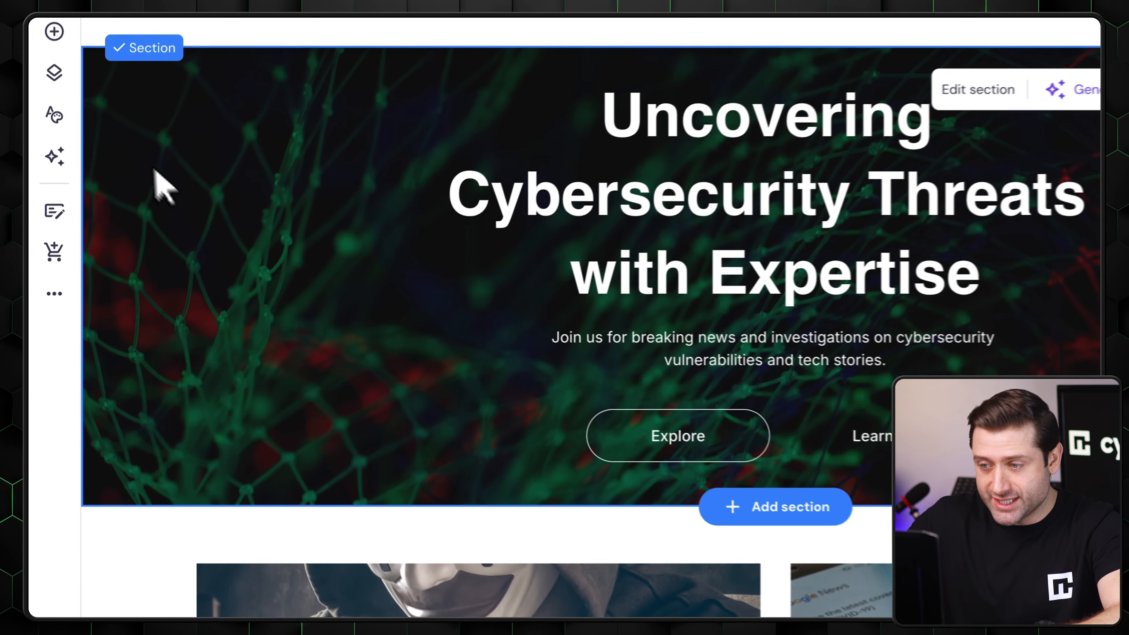
# - Examine the site-wide colors in the website styles, including white #FFFFFF, dark #0D141A and green #8FFFBF
pyautogui.click(48, 162)
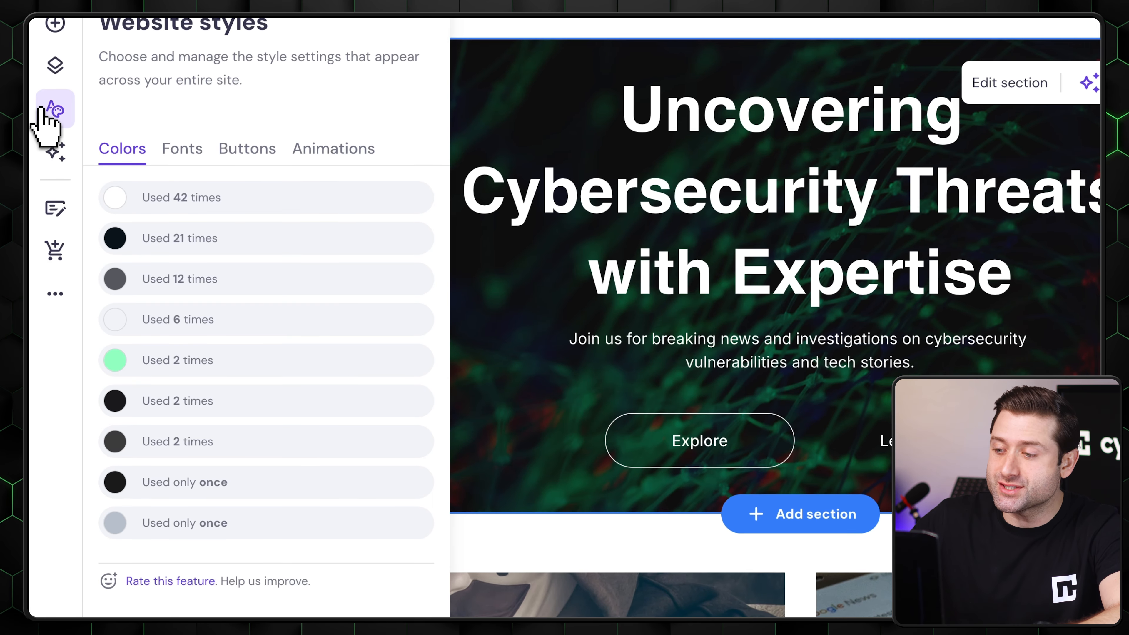
pyautogui.click(176, 197)
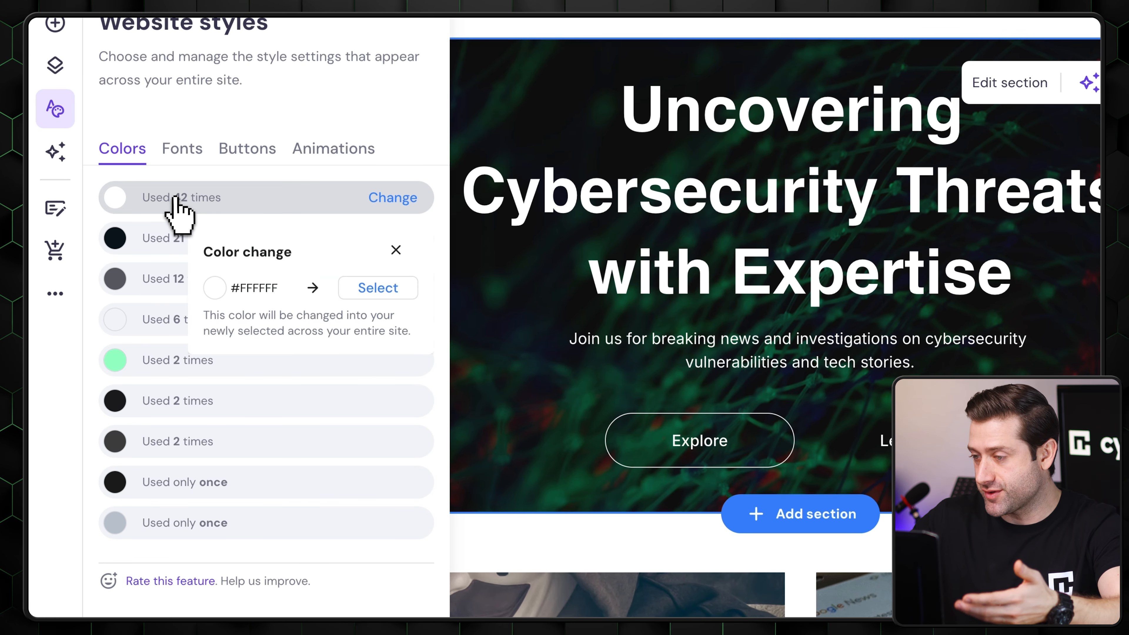
pyautogui.click(162, 235)
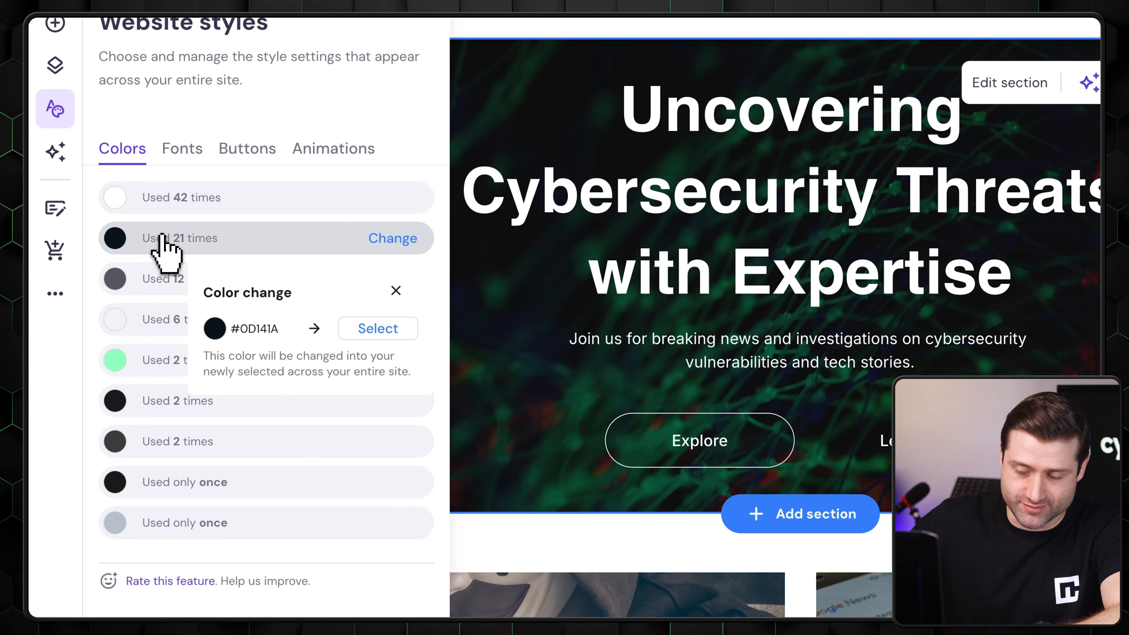
pyautogui.click(162, 280)
pyautogui.click(154, 361)
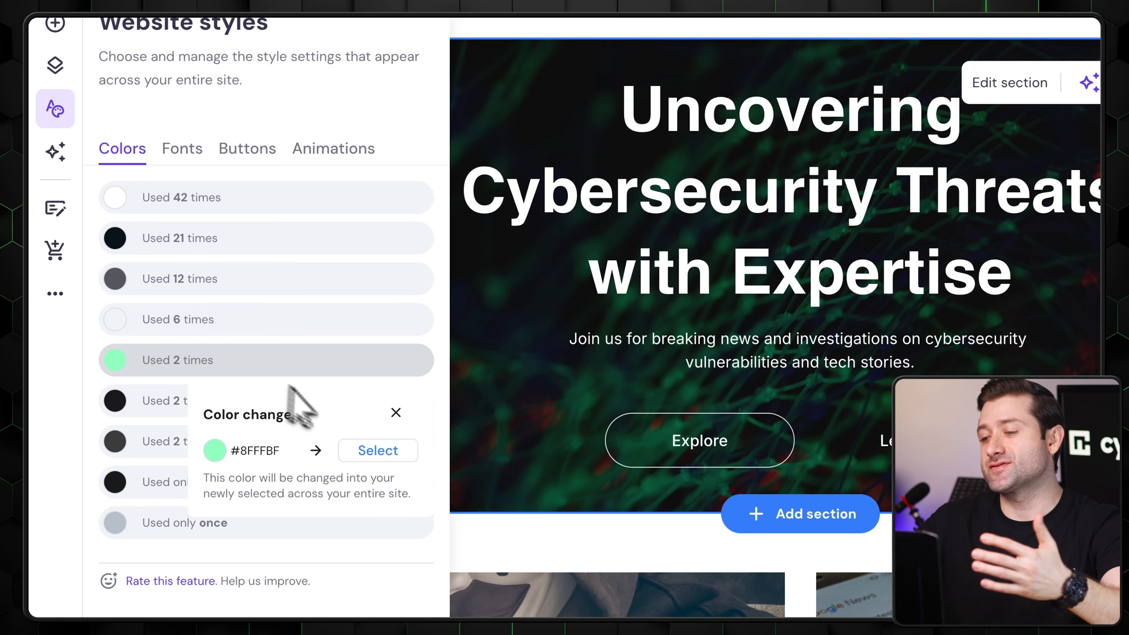
# - Examine the replacement color picker for green #8FFFBF and the Heading 1 text style, including its available font weights
pyautogui.click(365, 458)
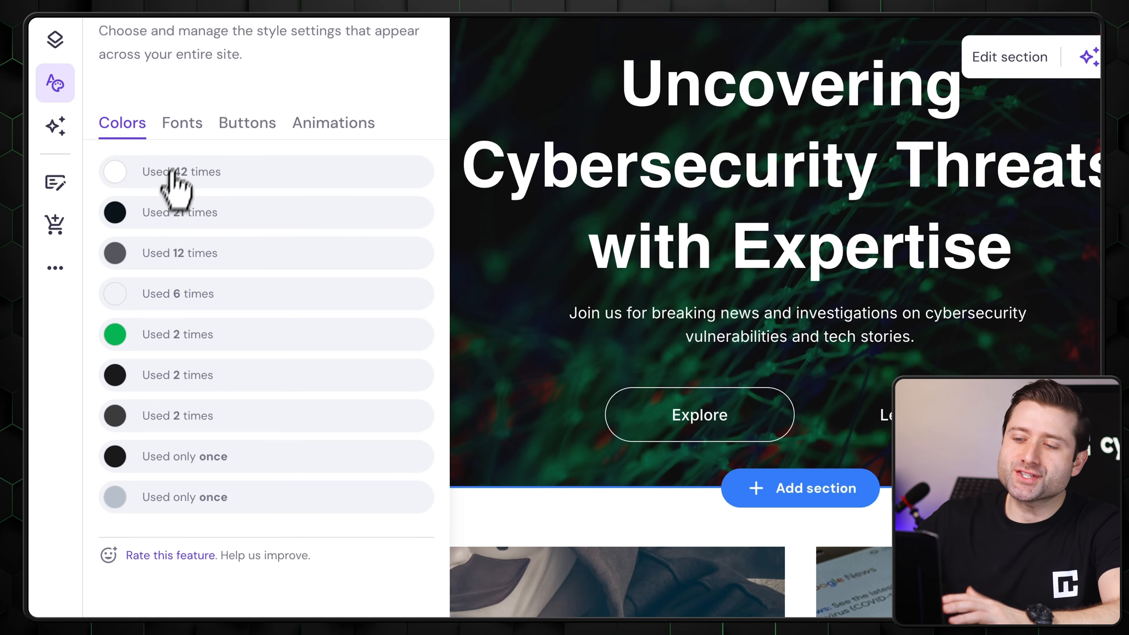
pyautogui.click(184, 125)
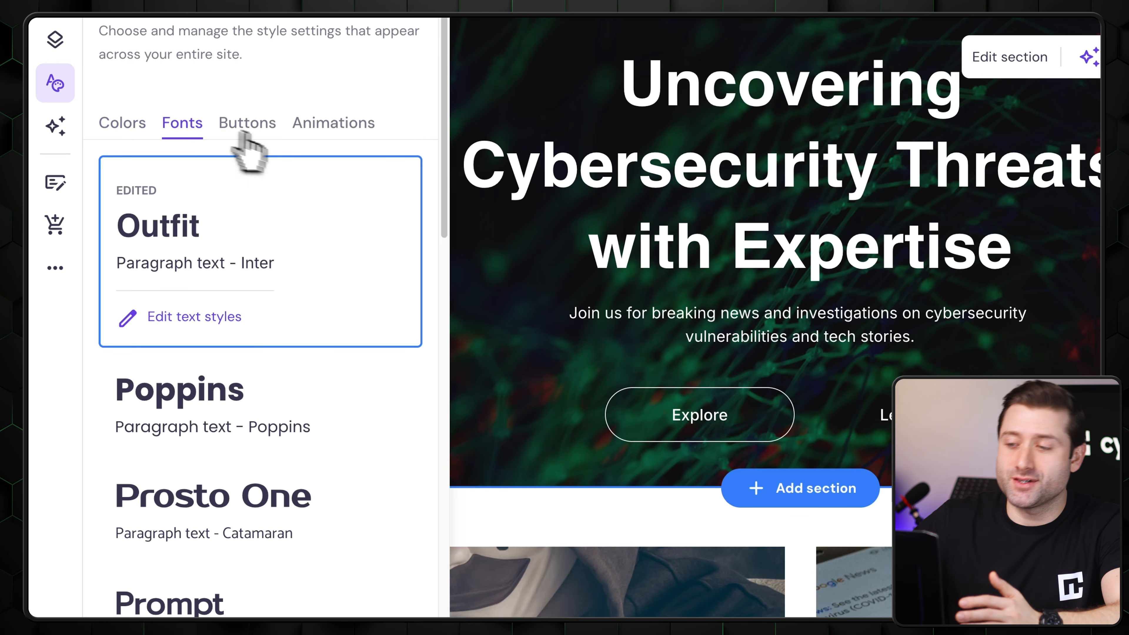
pyautogui.click(190, 319)
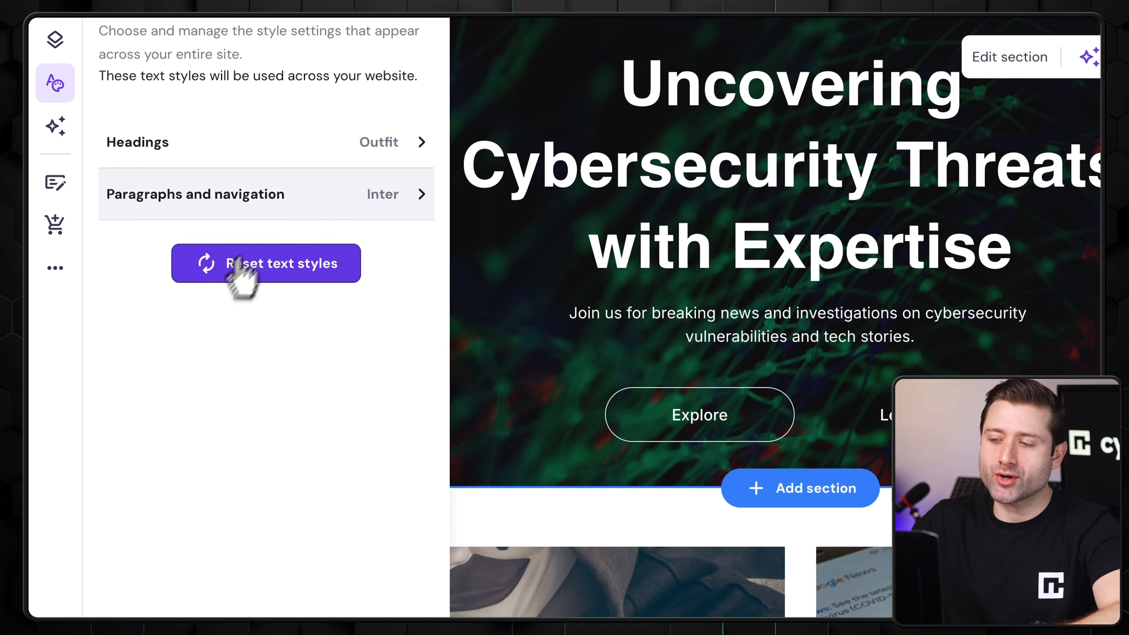
pyautogui.click(360, 145)
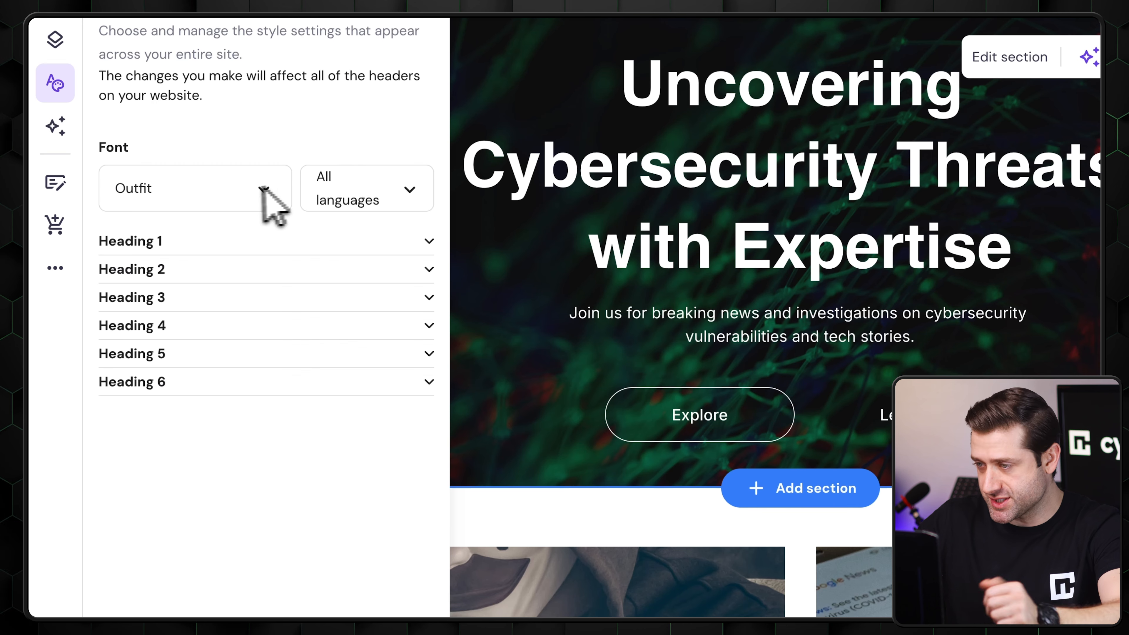
pyautogui.click(427, 243)
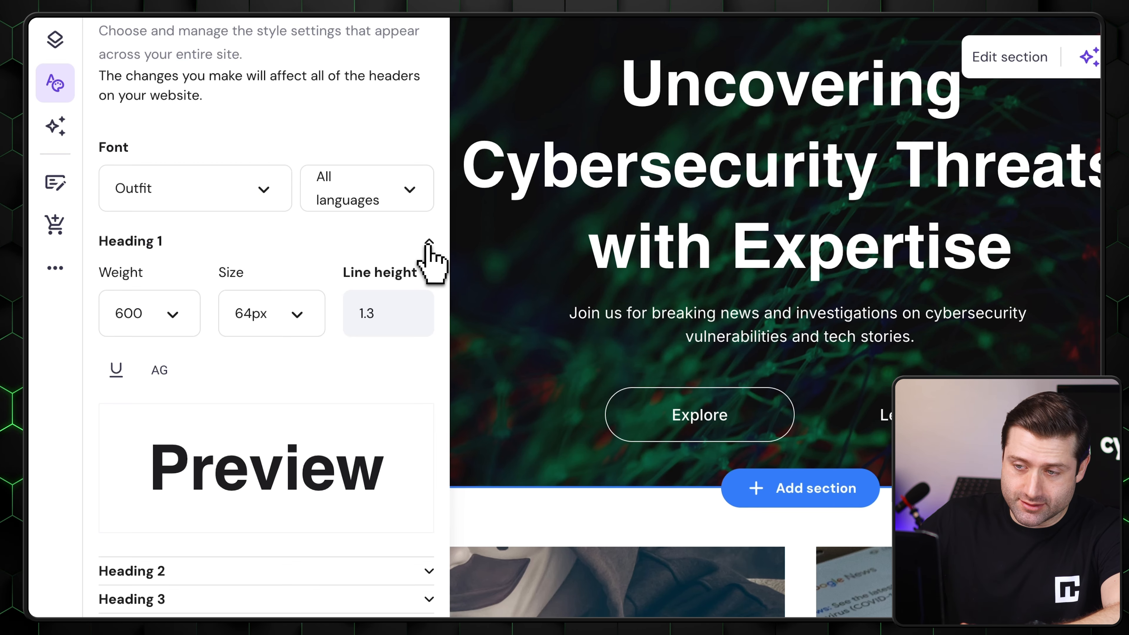
pyautogui.click(187, 314)
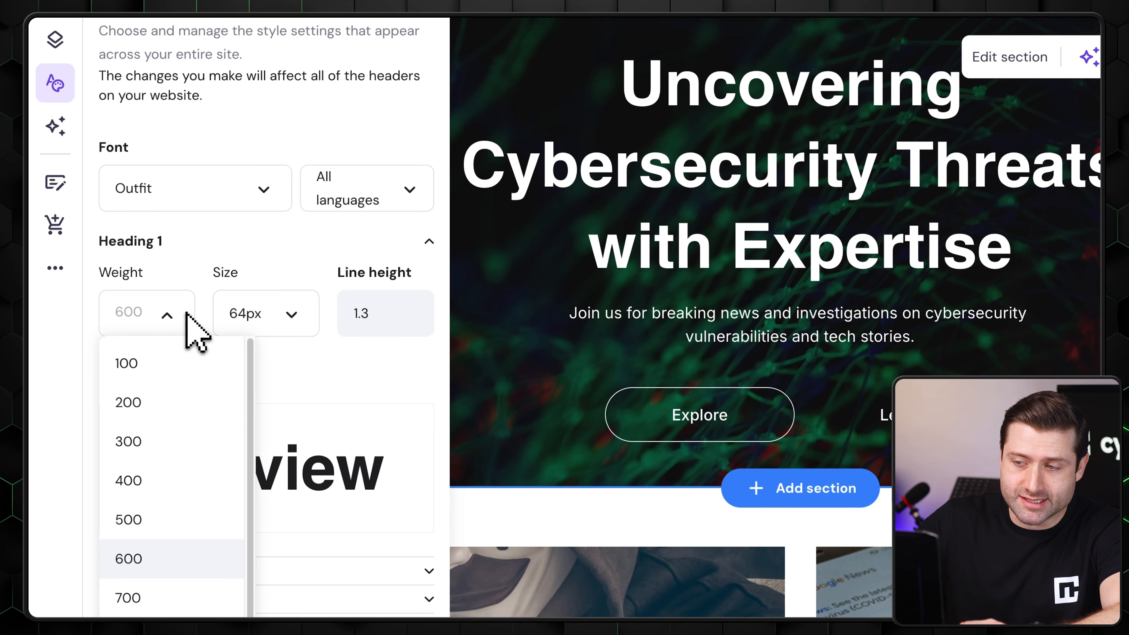
pyautogui.scroll(-1, 177, 534)
# - Add Français as a second website language and assign it the flag of France
pyautogui.click(164, 538)
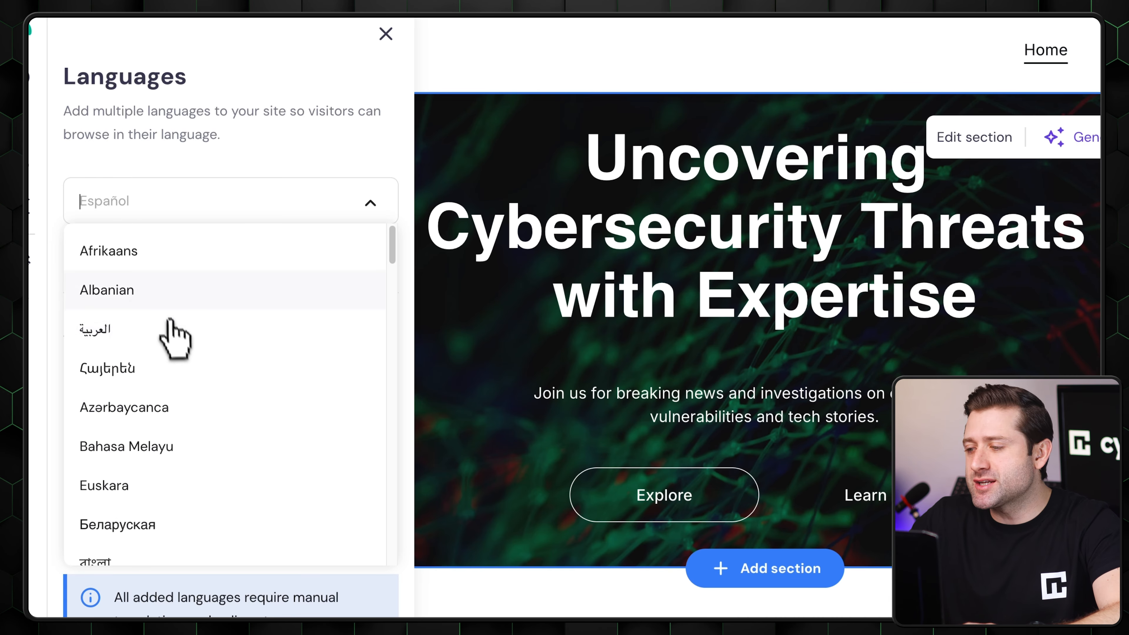
pyautogui.scroll(-8, 174, 396)
pyautogui.scroll(-3, 174, 475)
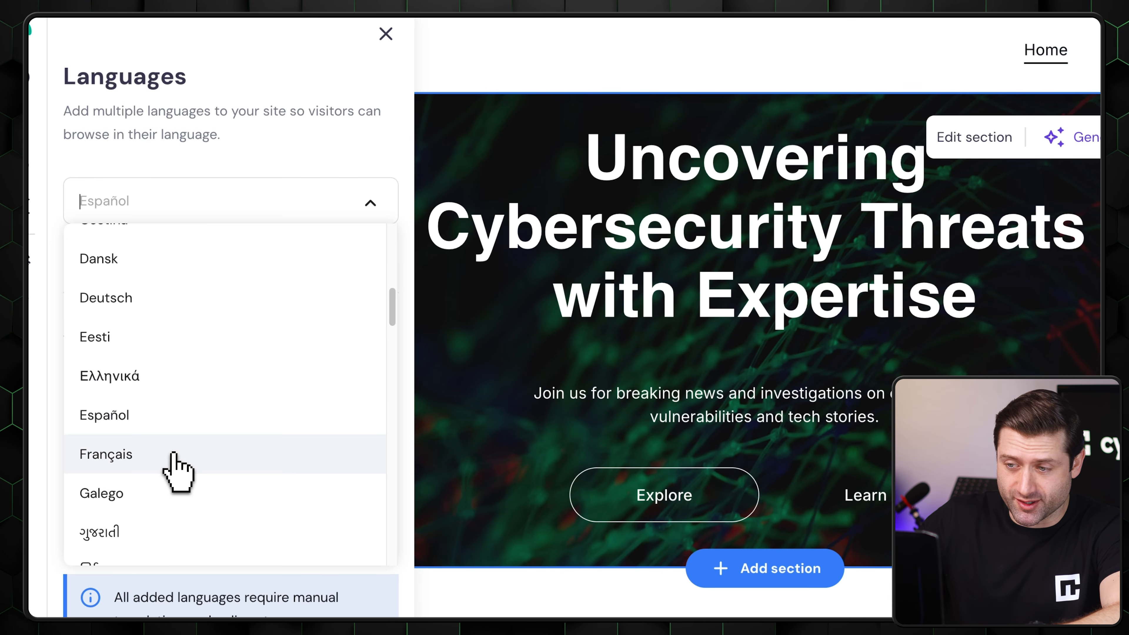
pyautogui.click(171, 467)
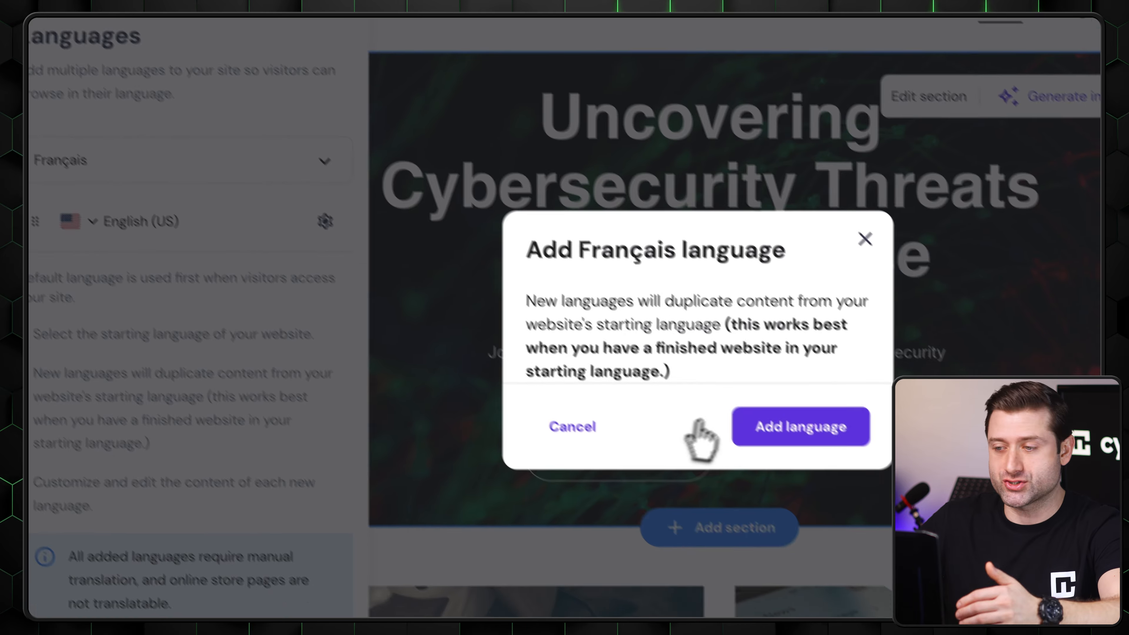
pyautogui.click(800, 467)
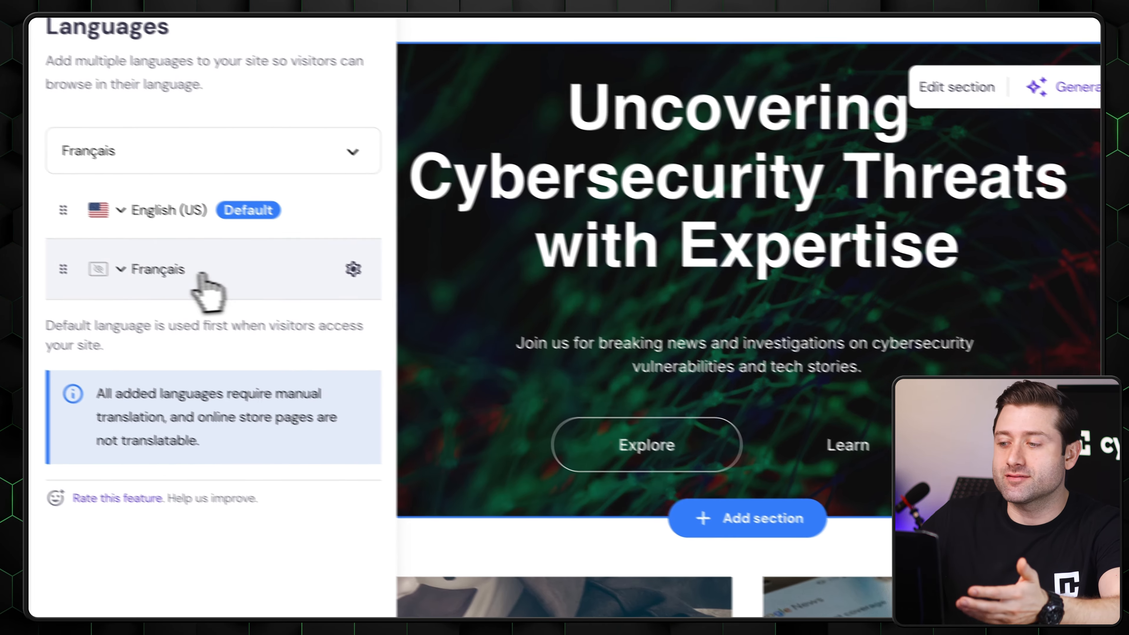
pyautogui.click(120, 269)
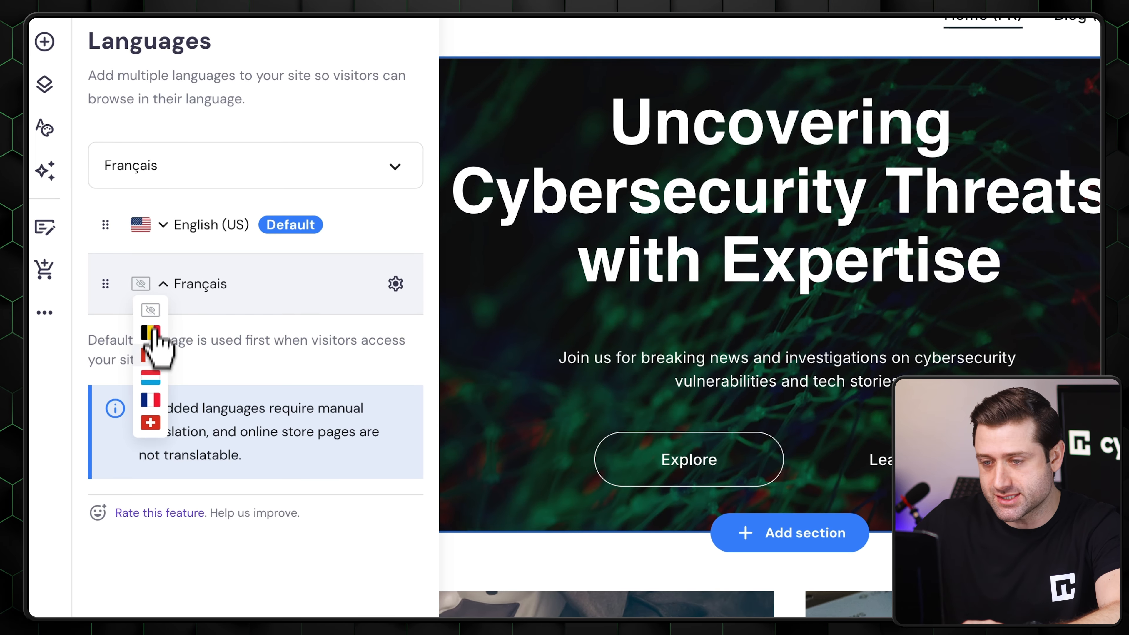
pyautogui.click(153, 400)
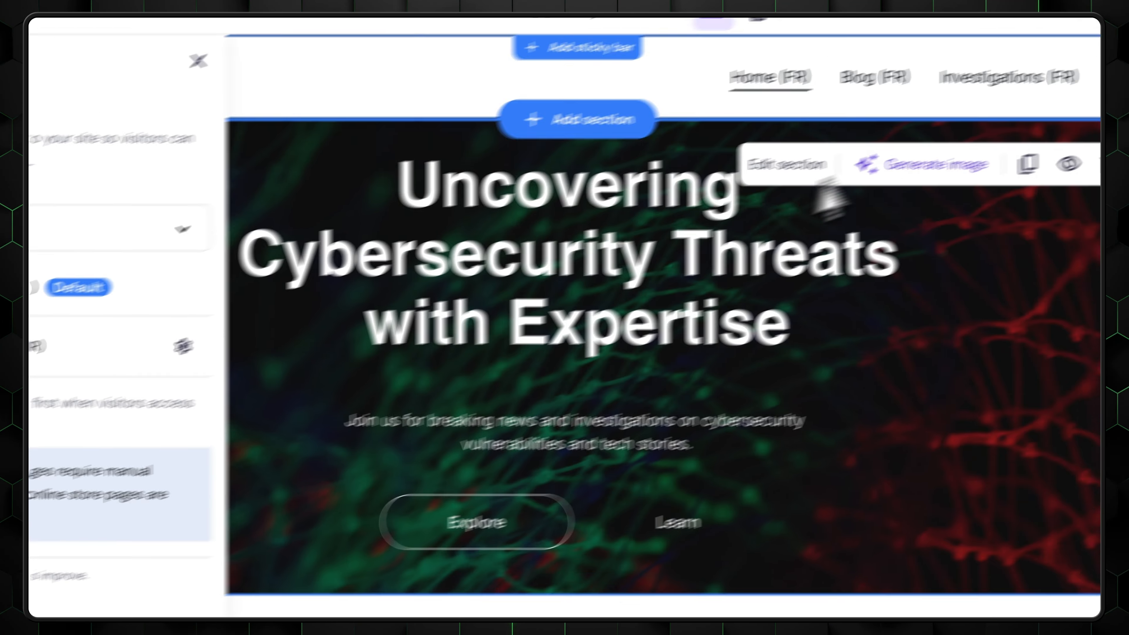
# - Test the header's language switcher by changing the site to English (US) and to Français
pyautogui.moveTo(989, 110)
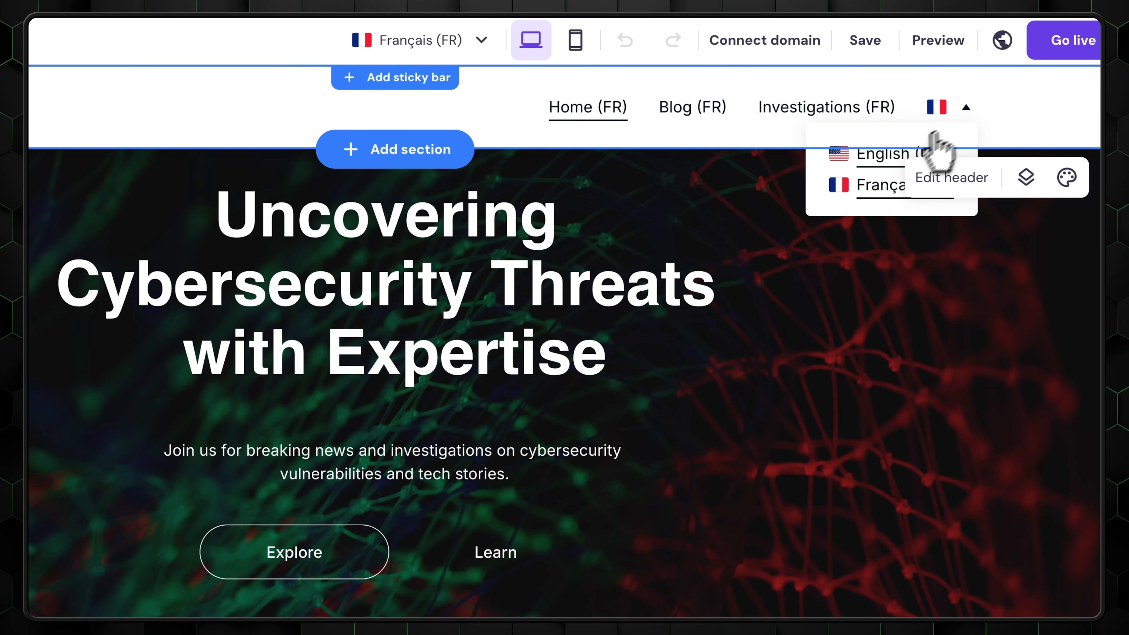
pyautogui.click(874, 163)
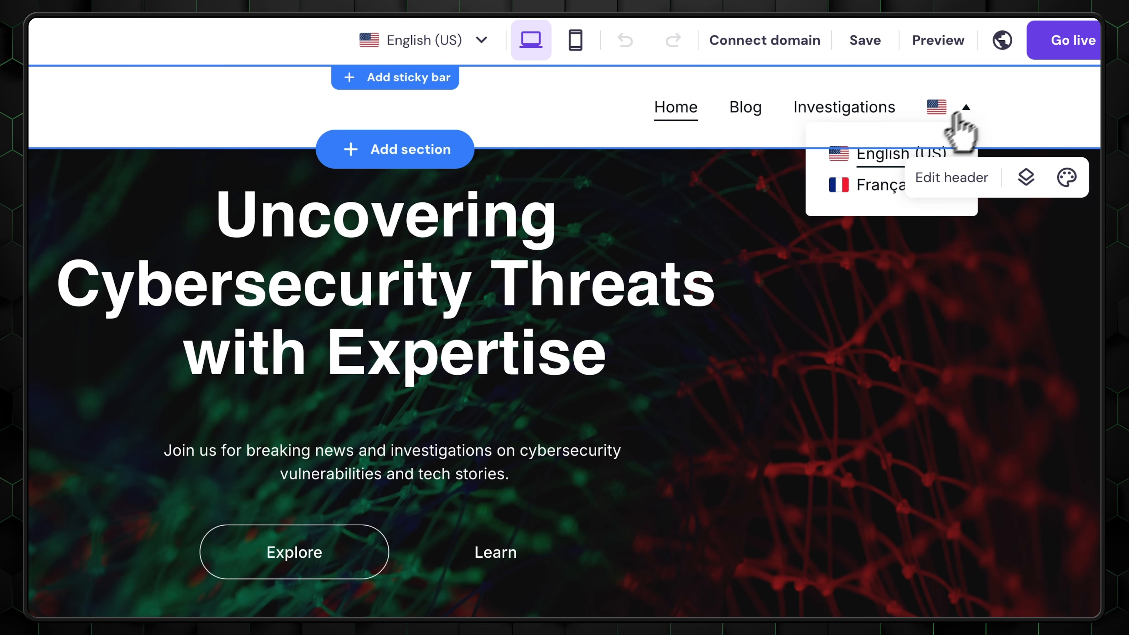
pyautogui.click(862, 187)
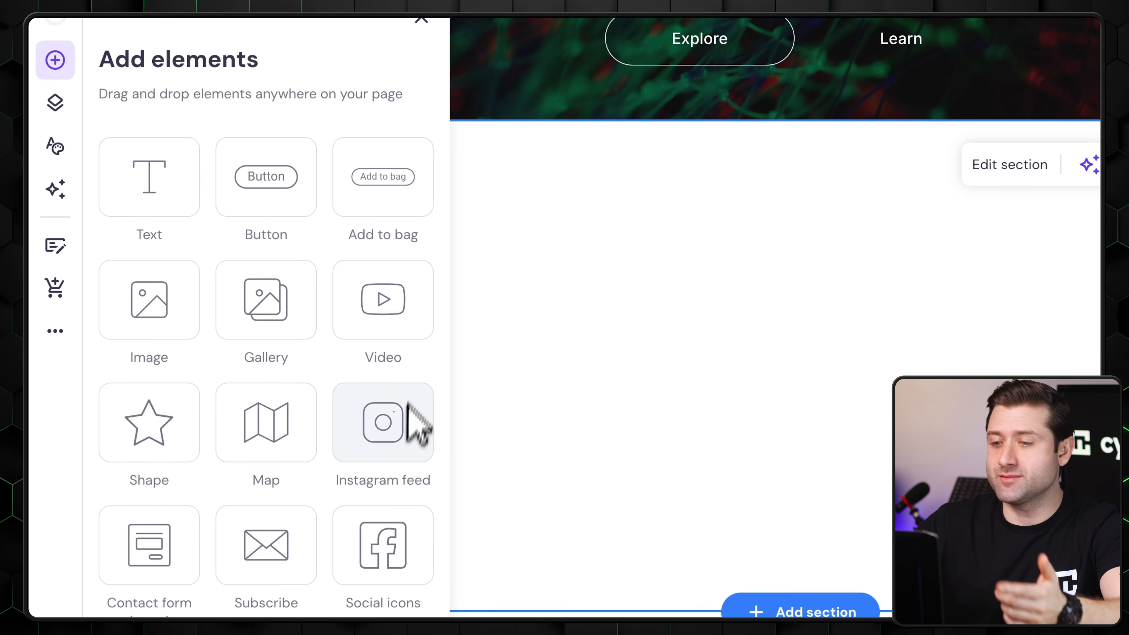
# - Place a button element in the blank section below the hero and adjust it to a wide, centered shape
pyautogui.scroll(-2, 214, 474)
pyautogui.moveTo(285, 143); pyautogui.dragTo(805, 238)
pyautogui.scroll(5, 805, 240)
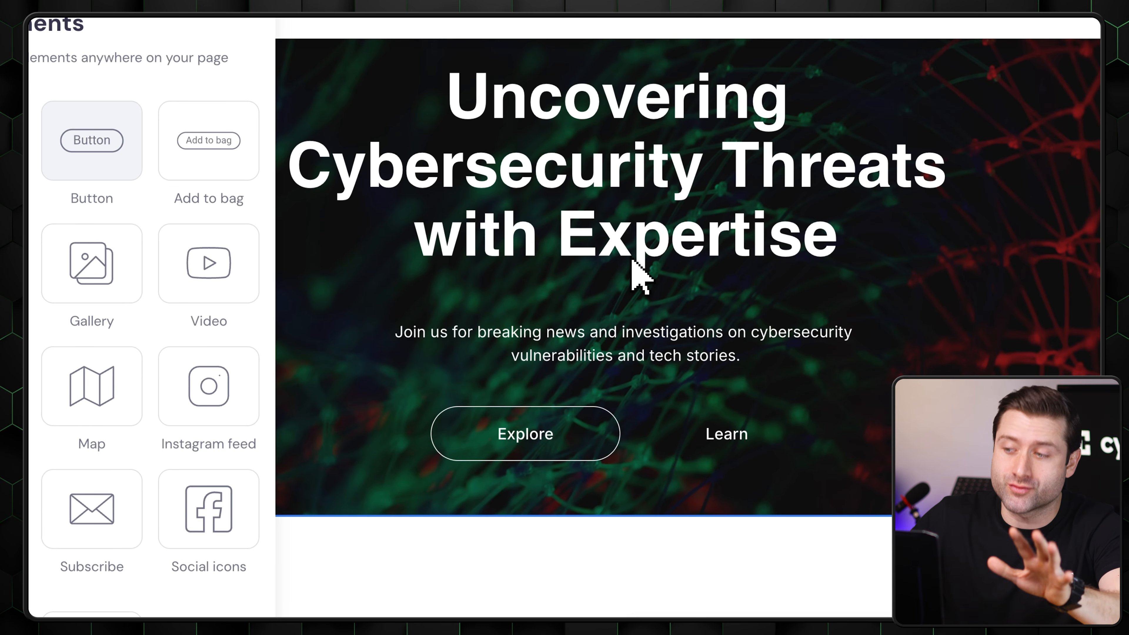
pyautogui.scroll(-5, 635, 303)
pyautogui.moveTo(711, 220); pyautogui.dragTo(447, 259)
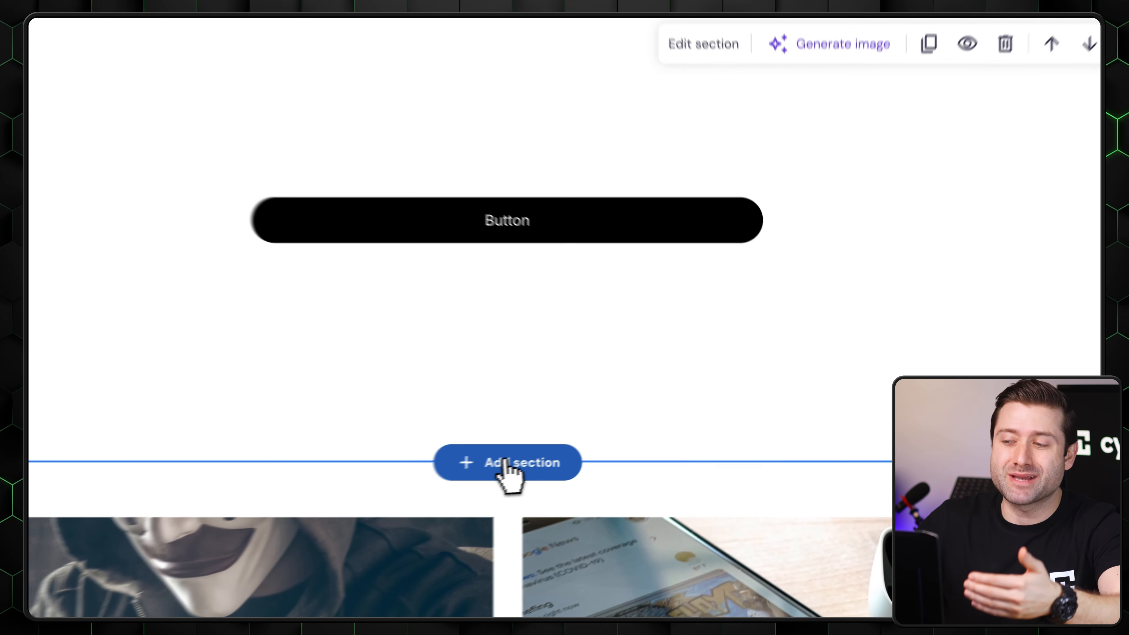
# - Browse the ready-made designs for a new section, including About, Contact form, Testimonials, Privacy policy, Social icons and Menu
pyautogui.click(486, 467)
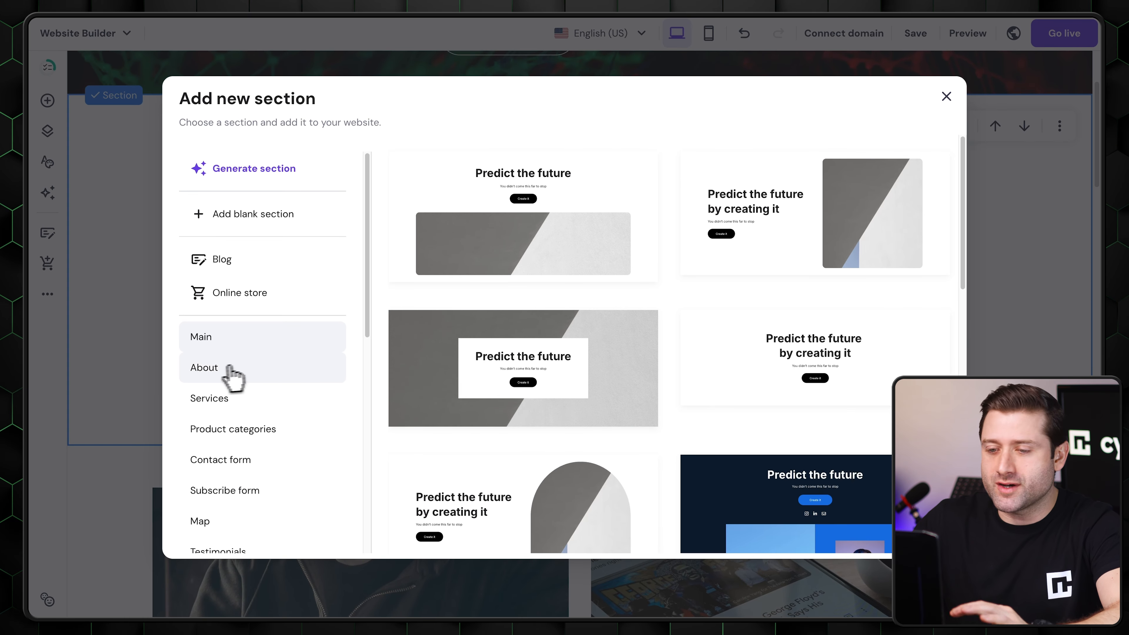
pyautogui.click(219, 369)
pyautogui.scroll(-5, 266, 378)
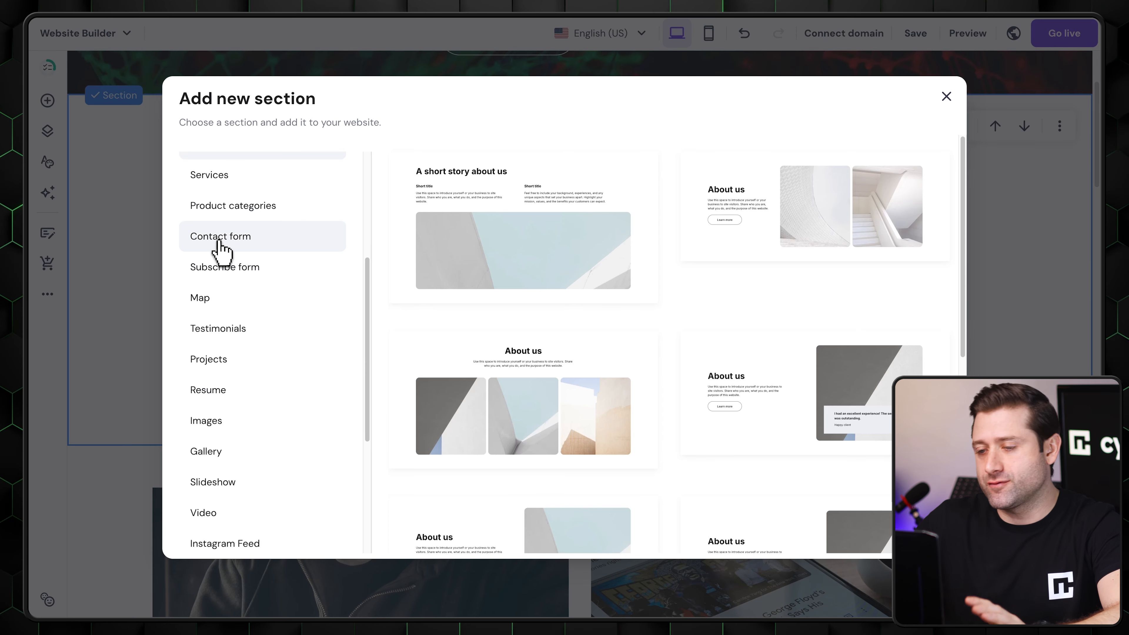
pyautogui.click(215, 242)
pyautogui.click(278, 328)
pyautogui.scroll(-5, 283, 356)
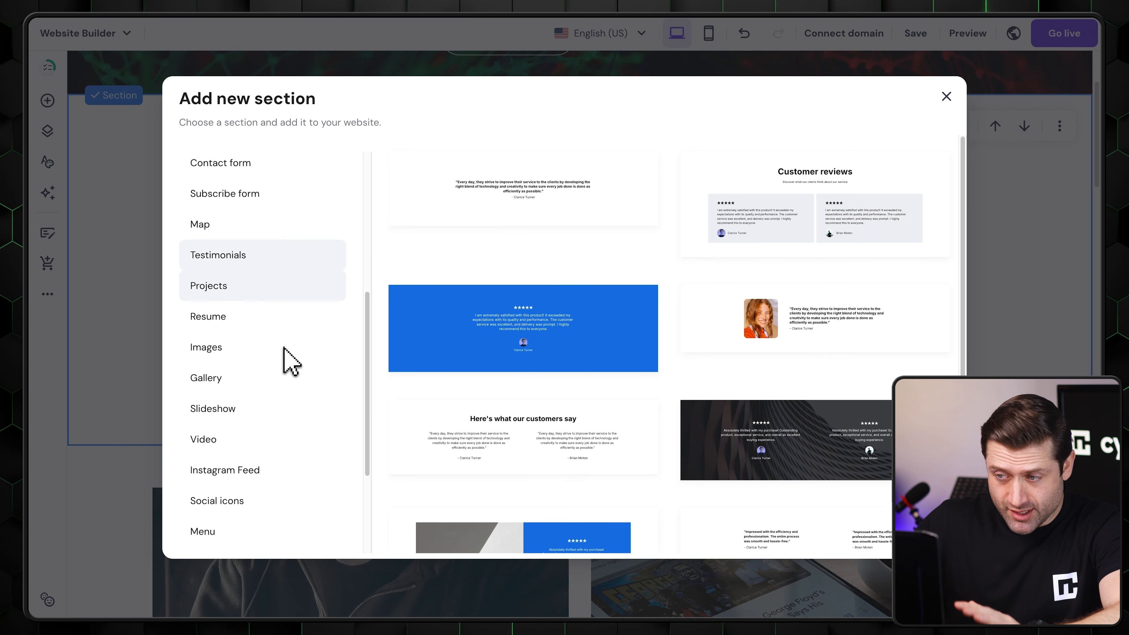
pyautogui.click(213, 489)
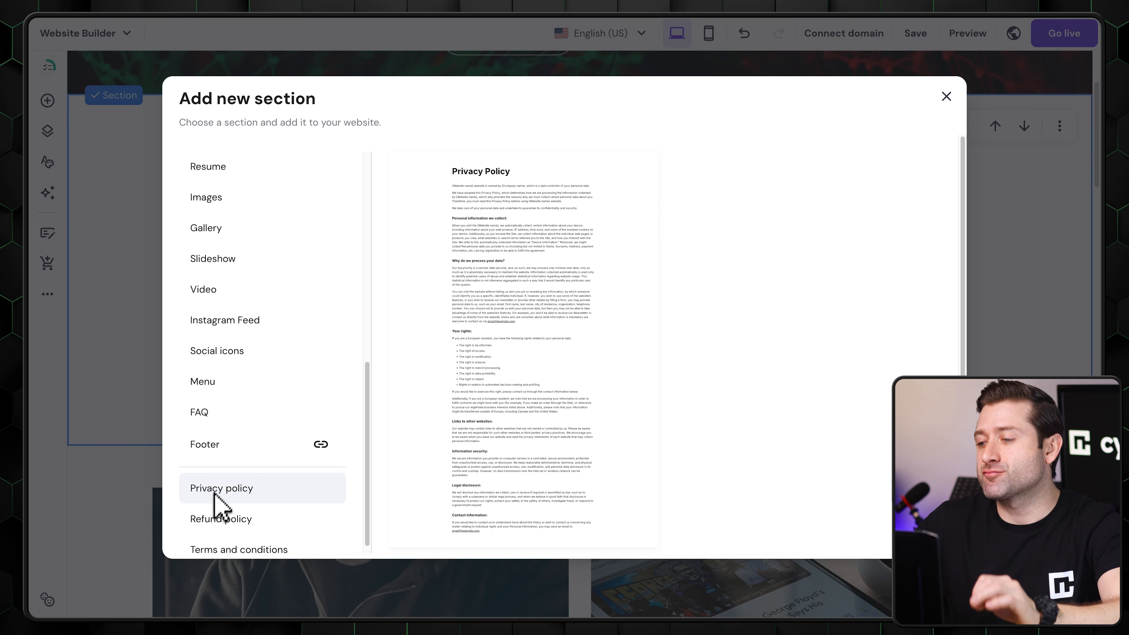
pyautogui.scroll(-1, 283, 418)
pyautogui.click(221, 345)
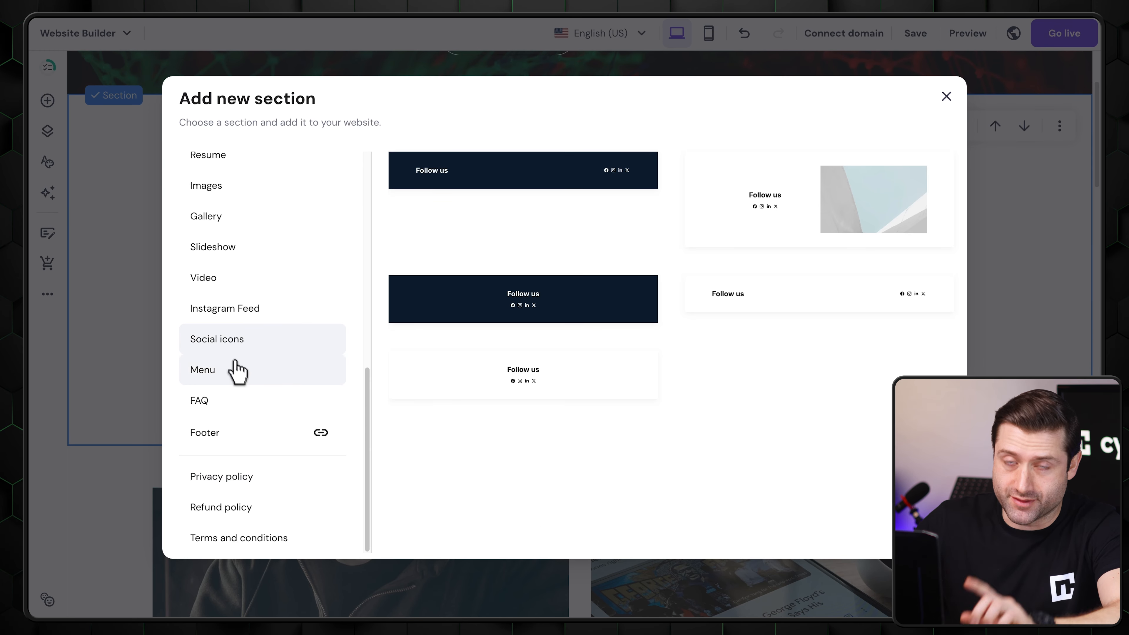
pyautogui.click(239, 370)
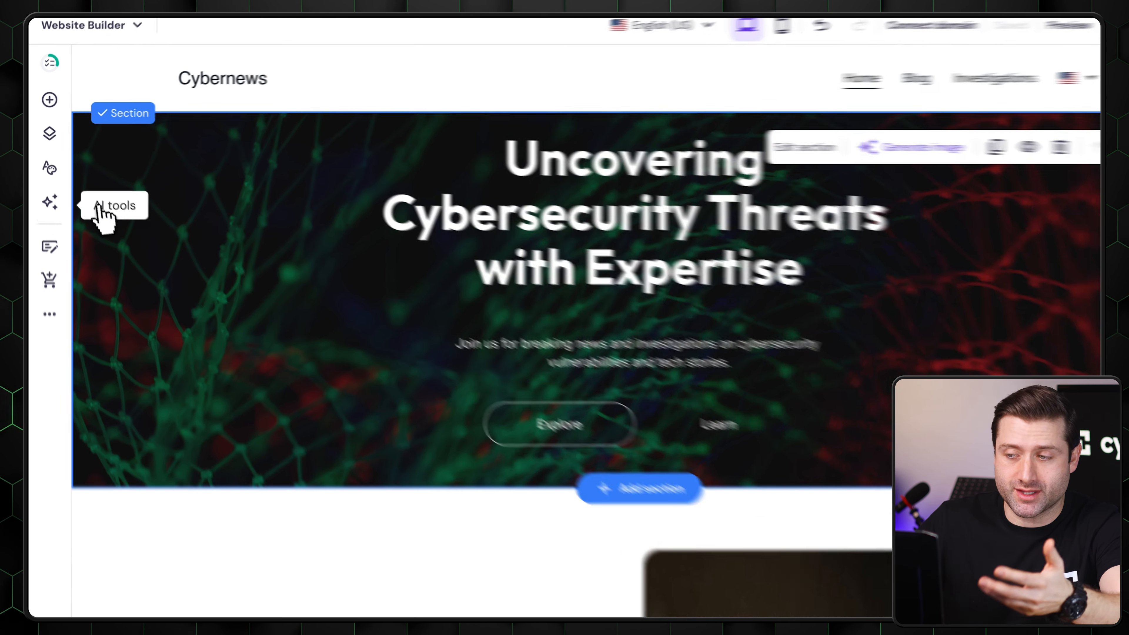
# - Generate a page with the AI Page Generator from the description "Create a page about apps that enhance your online security"
pyautogui.click(50, 192)
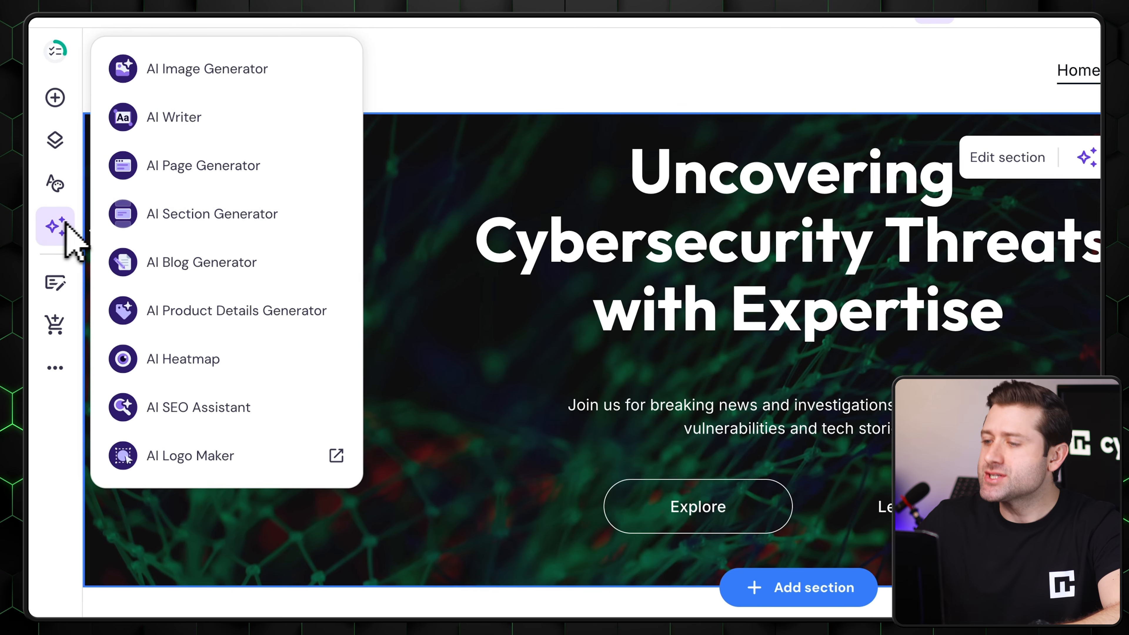
pyautogui.click(200, 173)
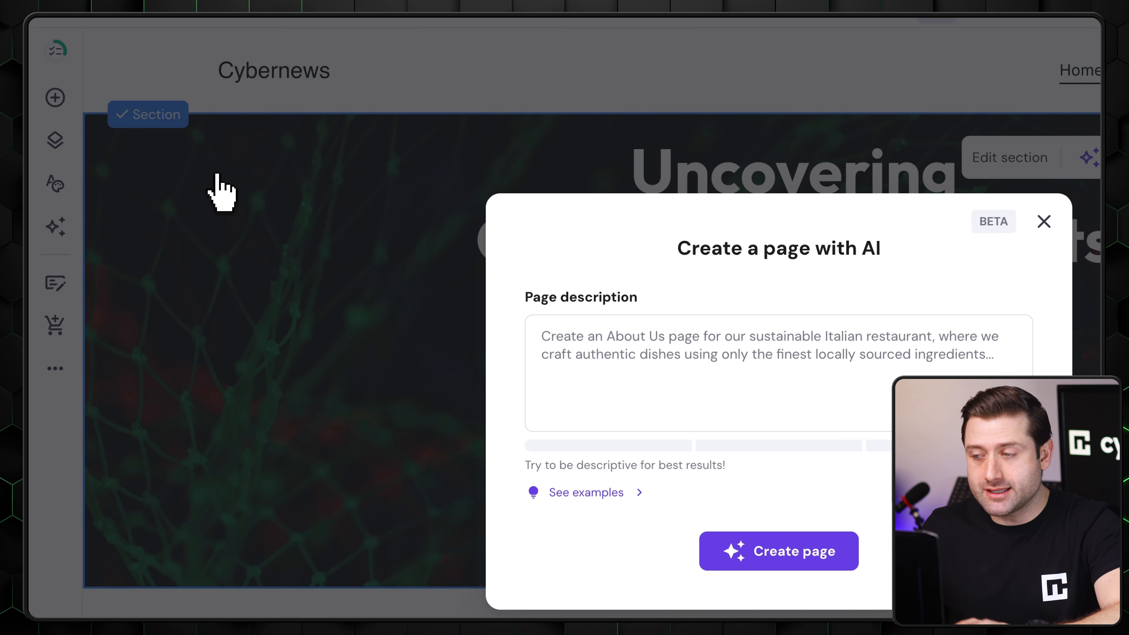
pyautogui.click(616, 357)
pyautogui.write('Create a page about apps that enhance your online security')
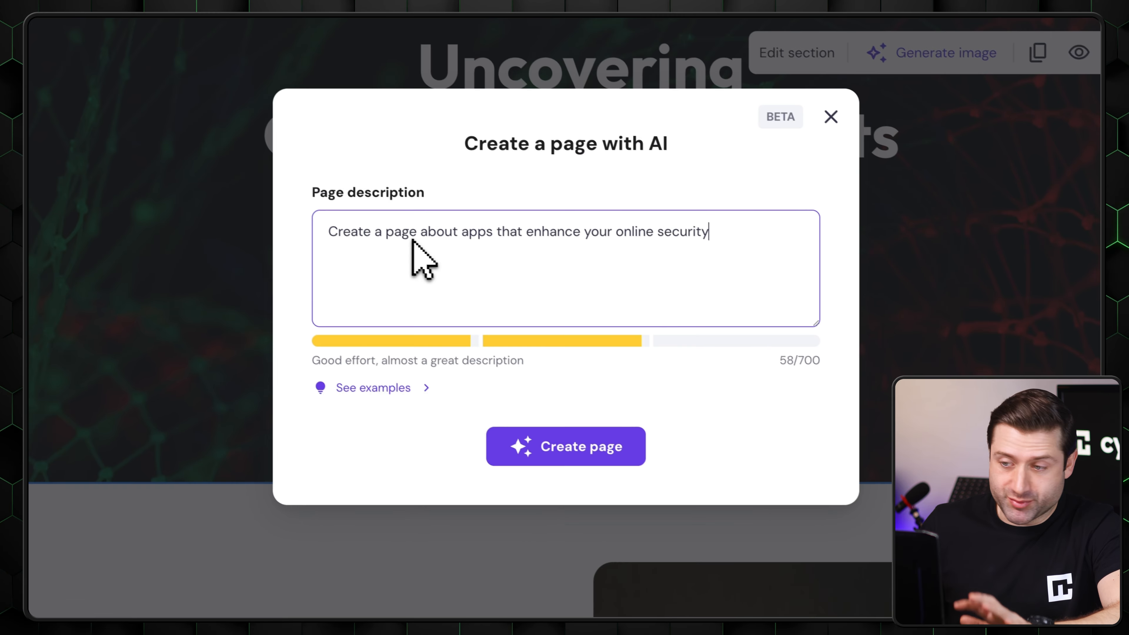
pyautogui.click(586, 442)
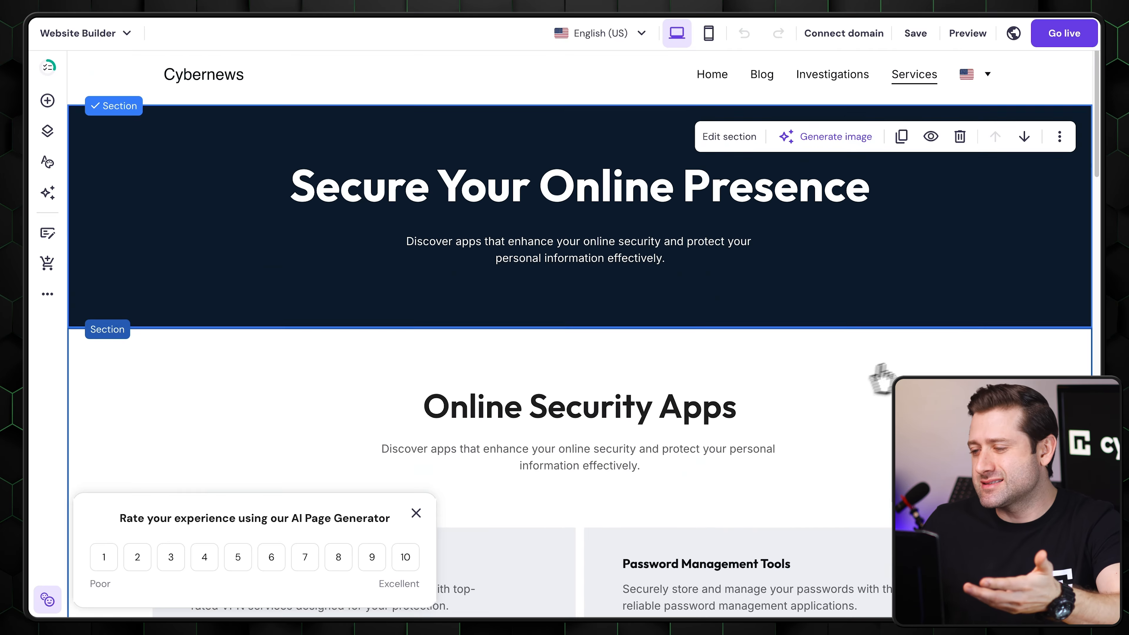
# - Review the generated page from the security app cards through the user feedback and contact form to the footer
pyautogui.scroll(-5, 941, 347)
pyautogui.scroll(-5, 914, 360)
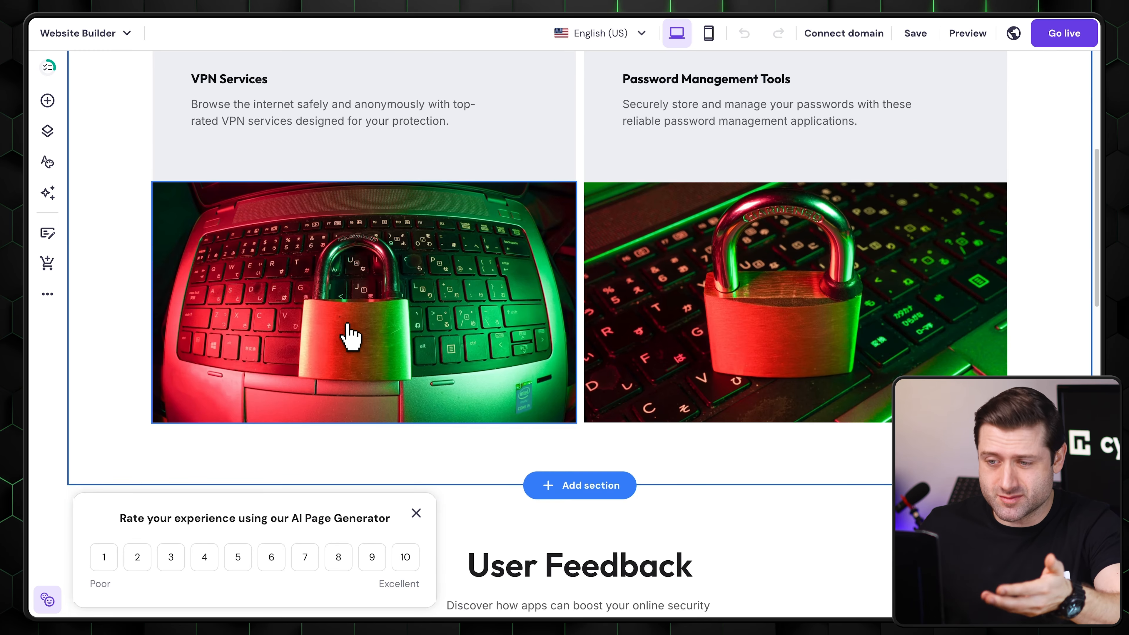
pyautogui.scroll(-6, 955, 364)
pyautogui.scroll(-4, 1005, 371)
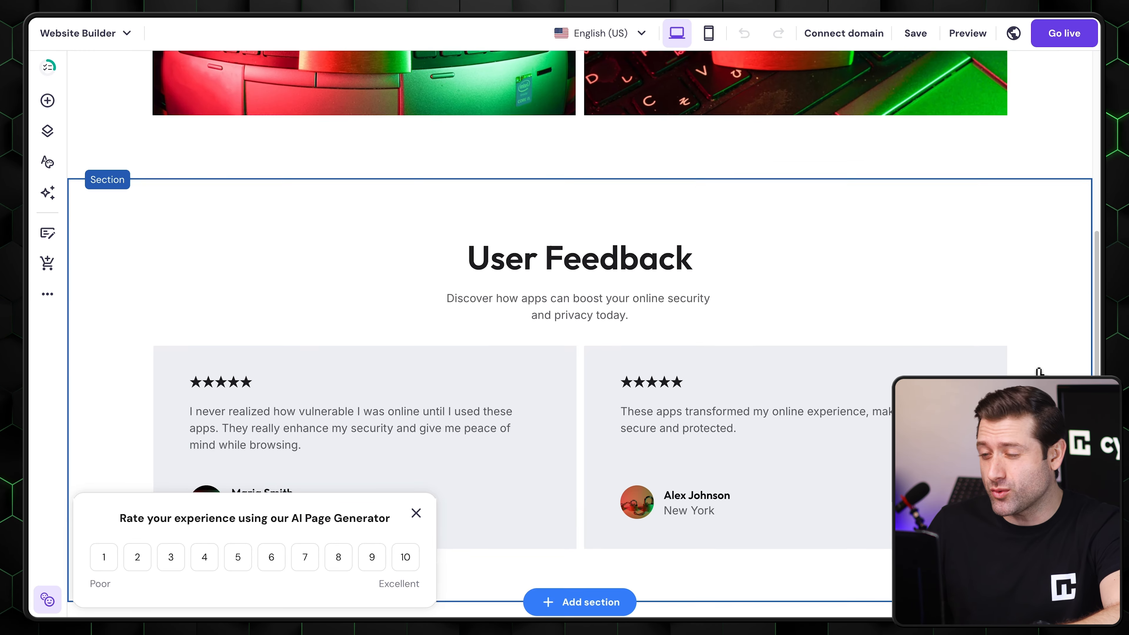
pyautogui.scroll(-6, 1038, 371)
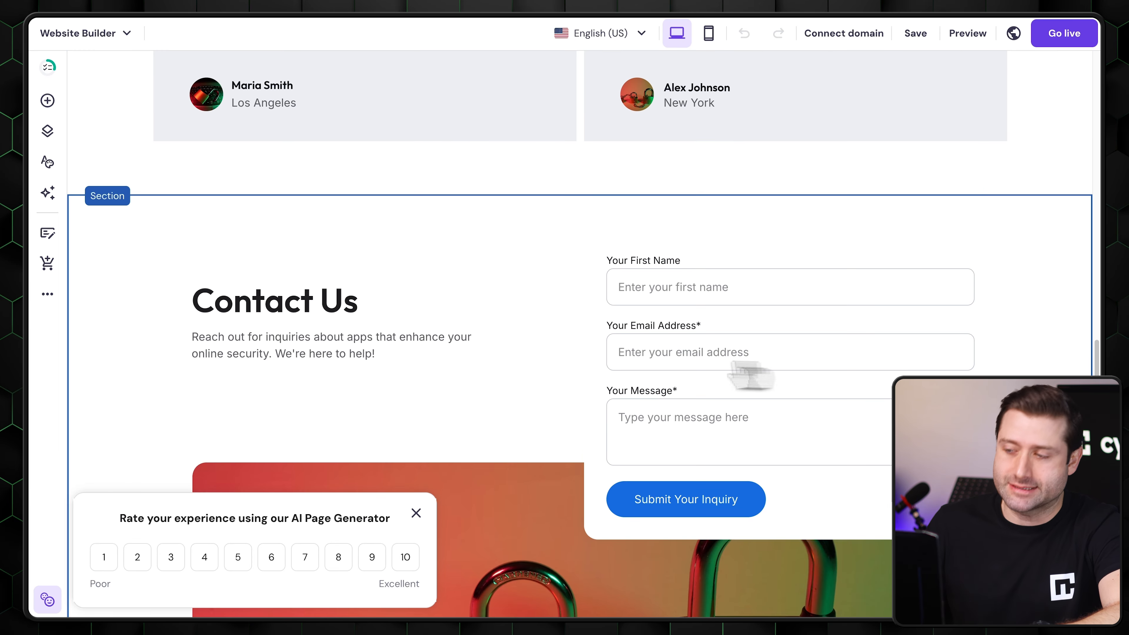
pyautogui.scroll(-6, 153, 369)
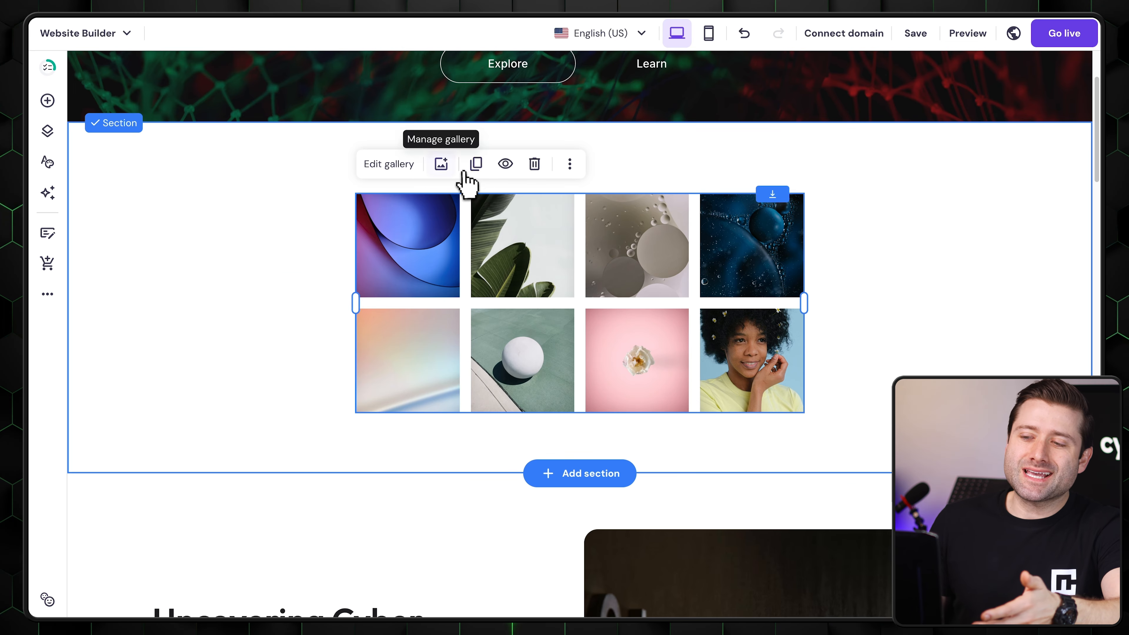
# - Examine the image gallery's contents and browse the free stock images in the media library
pyautogui.click(457, 168)
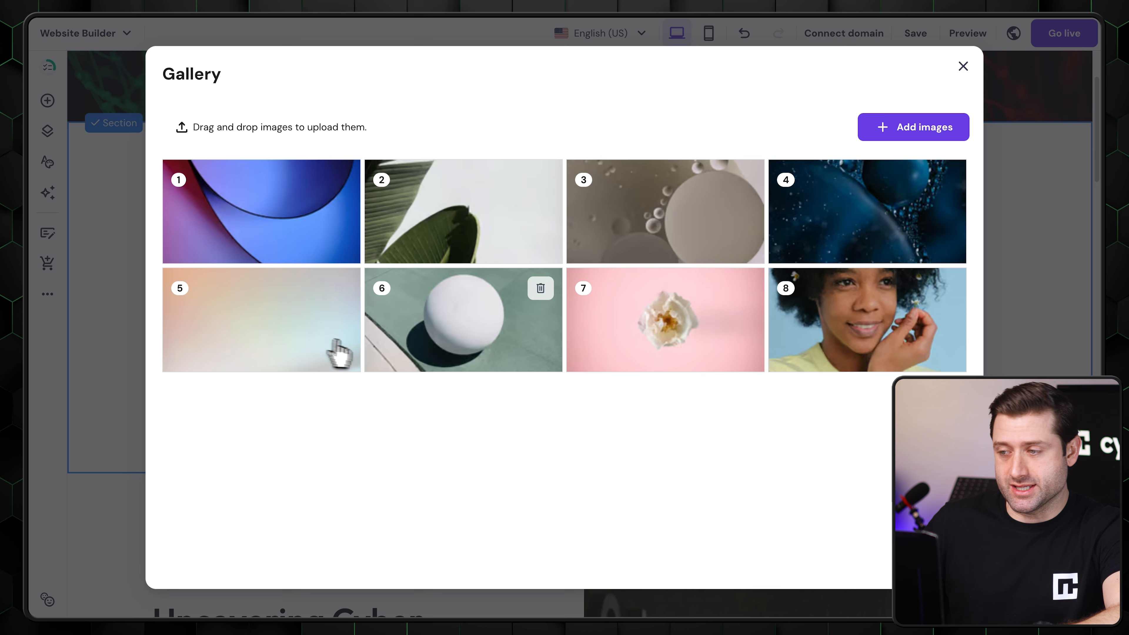
pyautogui.click(912, 129)
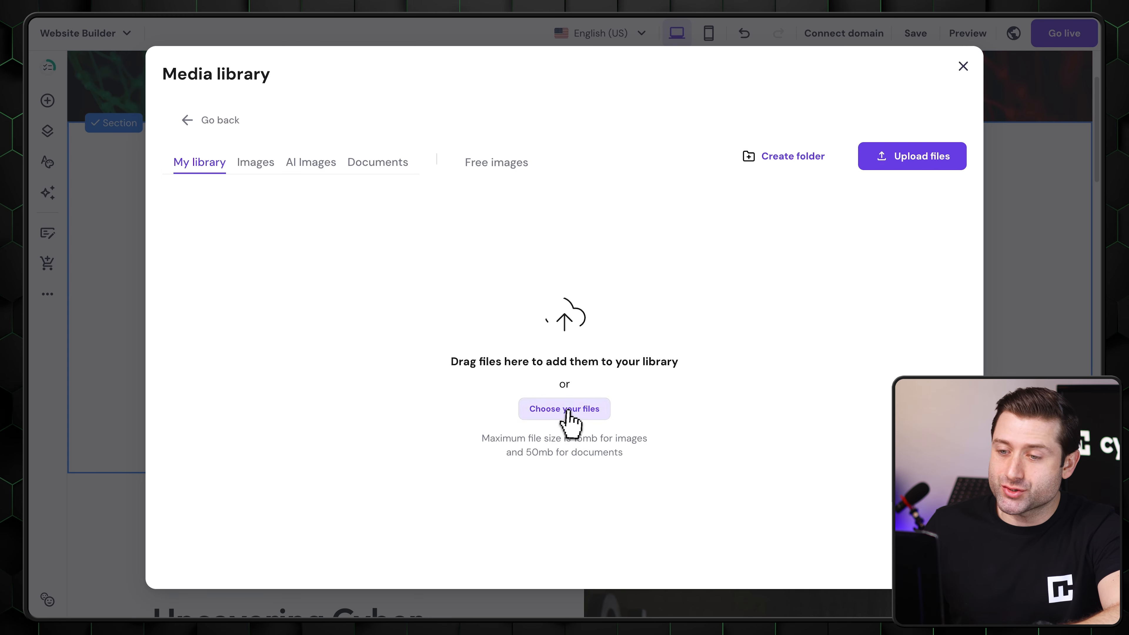
pyautogui.click(489, 163)
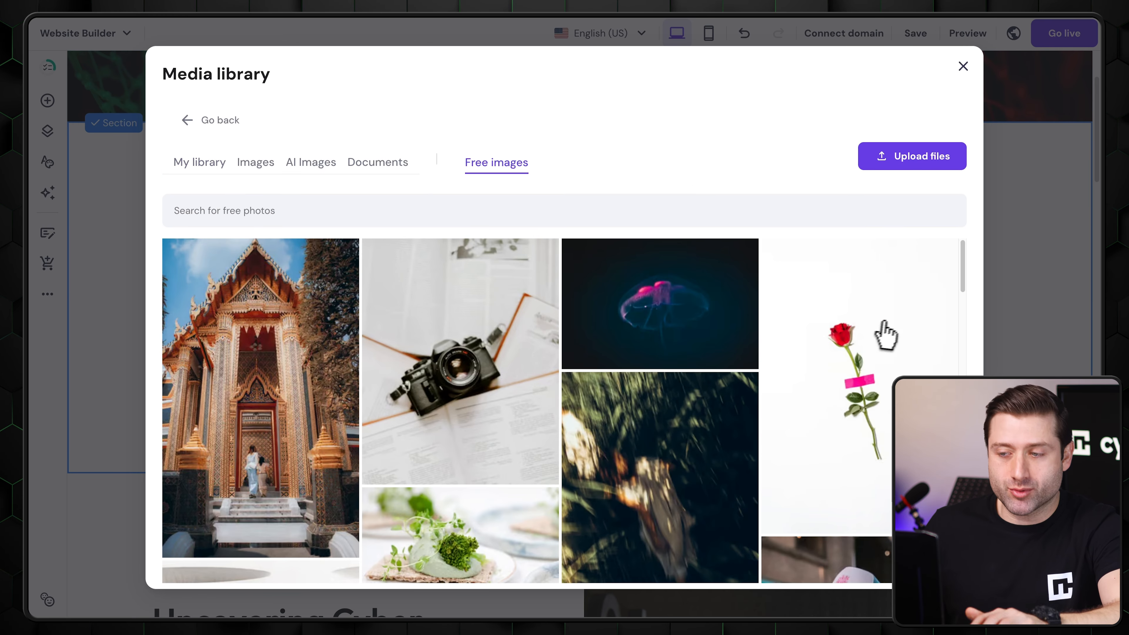
pyautogui.moveTo(959, 260); pyautogui.dragTo(966, 373)
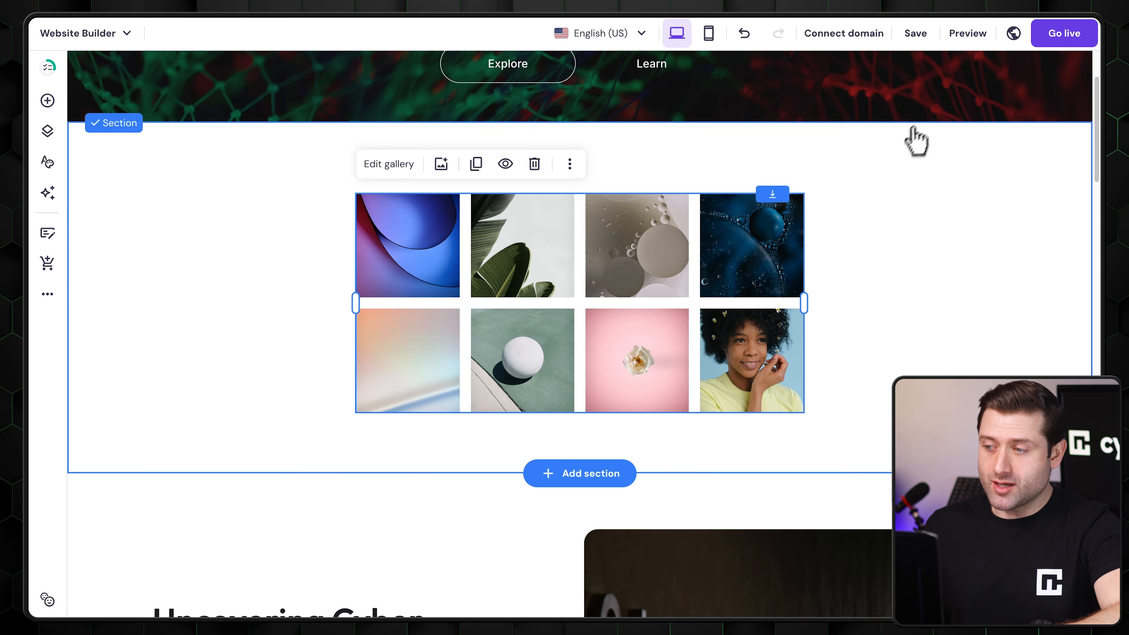
# - Open the gallery's settings and examine the layout, items per row, photo gap and animation options
pyautogui.click(378, 169)
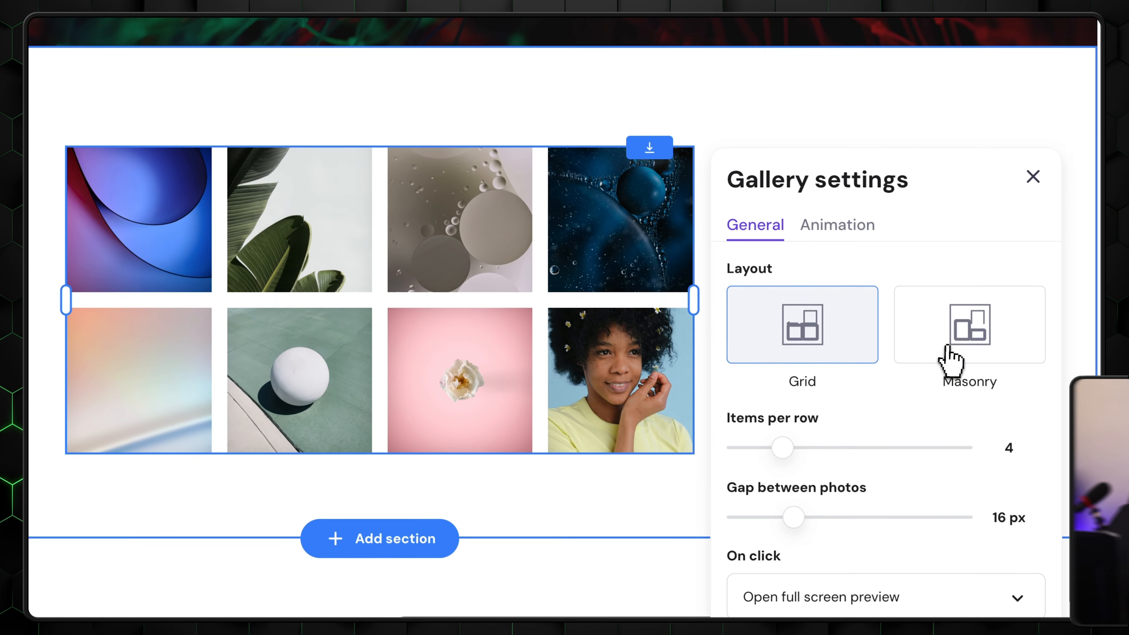
pyautogui.click(948, 349)
pyautogui.click(783, 339)
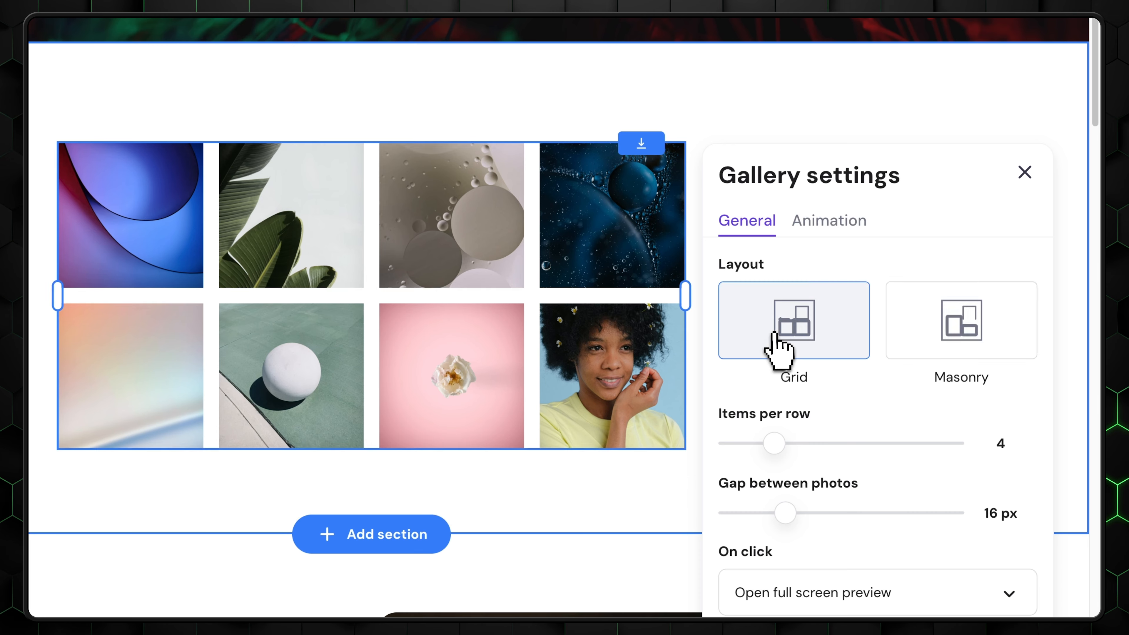
pyautogui.moveTo(774, 443)
pyautogui.mouseDown()
pyautogui.moveTo(800, 445)
pyautogui.moveTo(759, 448)
pyautogui.moveTo(774, 443)
pyautogui.mouseUp()
pyautogui.moveTo(790, 514)
pyautogui.mouseDown()
pyautogui.moveTo(838, 517)
pyautogui.moveTo(791, 514)
pyautogui.moveTo(794, 504)
pyautogui.mouseUp()
pyautogui.click(826, 223)
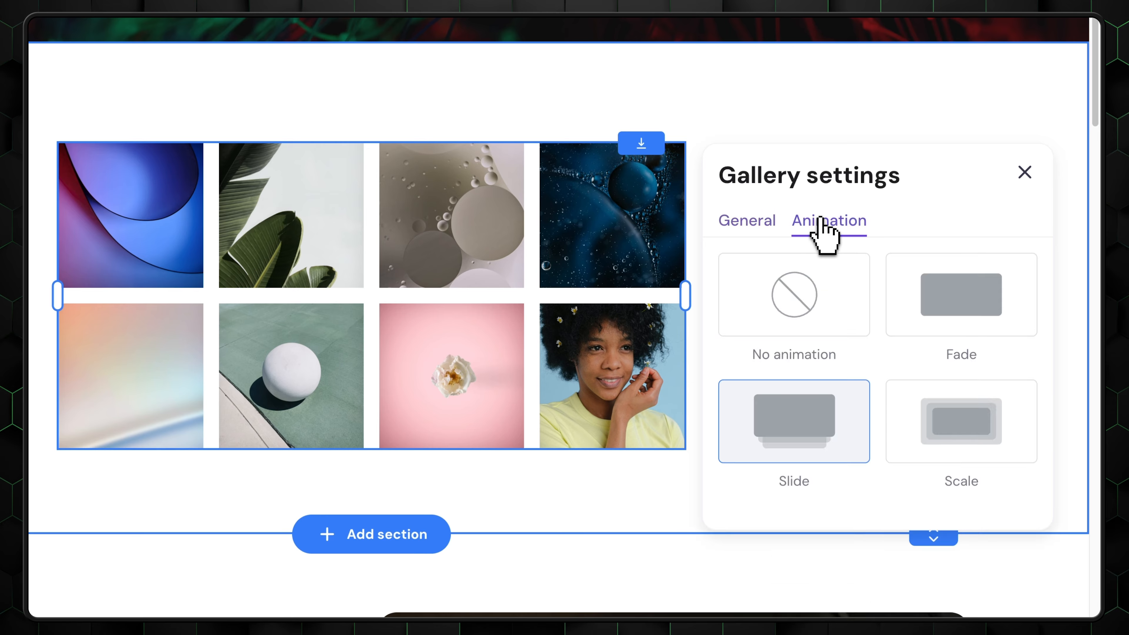
pyautogui.click(949, 308)
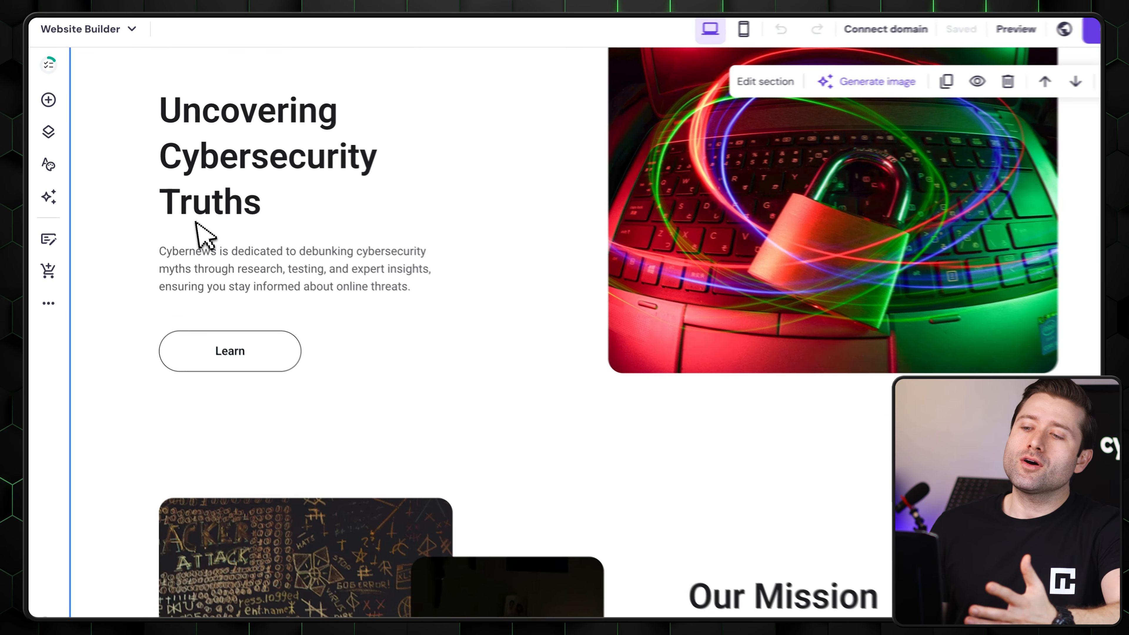
# - Generate logos with the AI Logo Maker from the description "Camera with trees behind" in the Neumorphic style
pyautogui.click(44, 192)
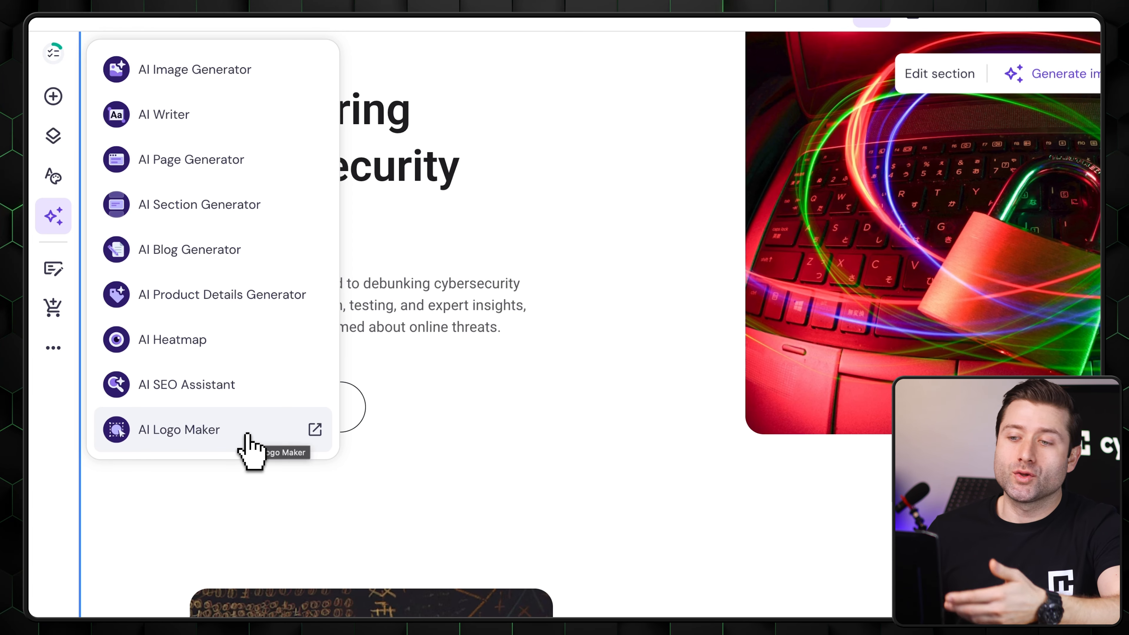
pyautogui.click(249, 445)
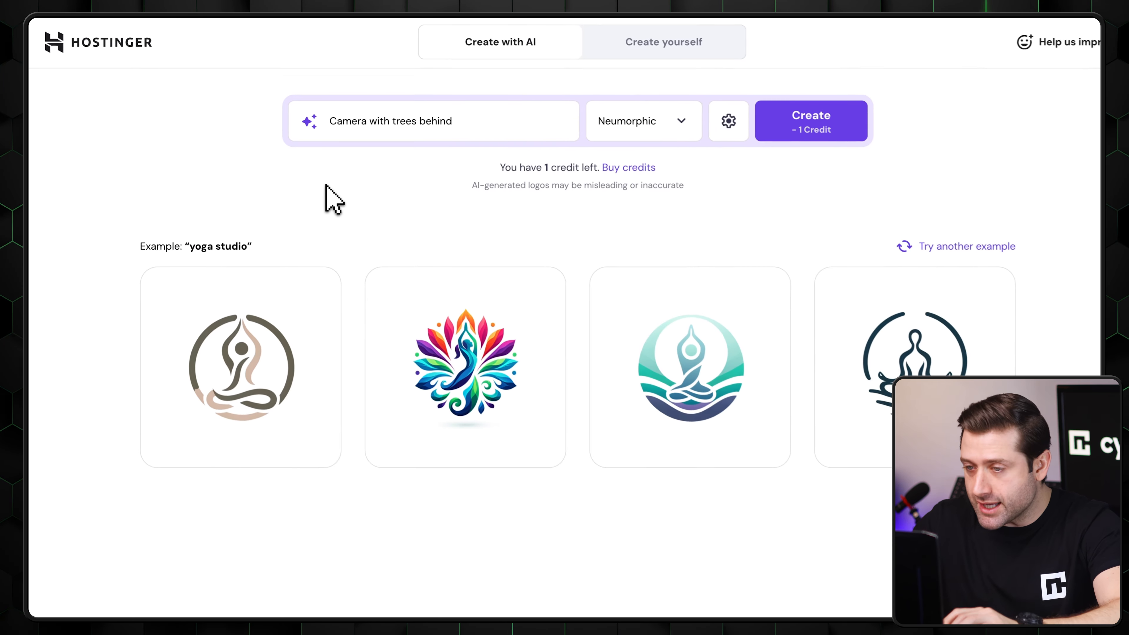
pyautogui.click(818, 127)
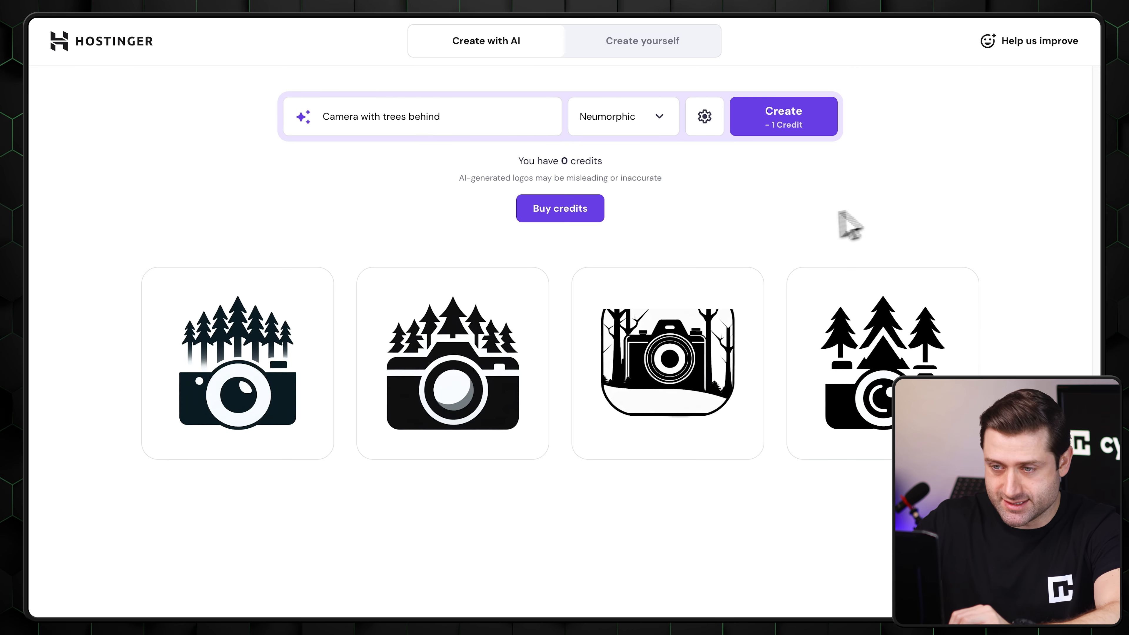
# - Open the first generated camera logo for editing, and check the offer for purchasing more logo credits
pyautogui.moveTo(286, 359)
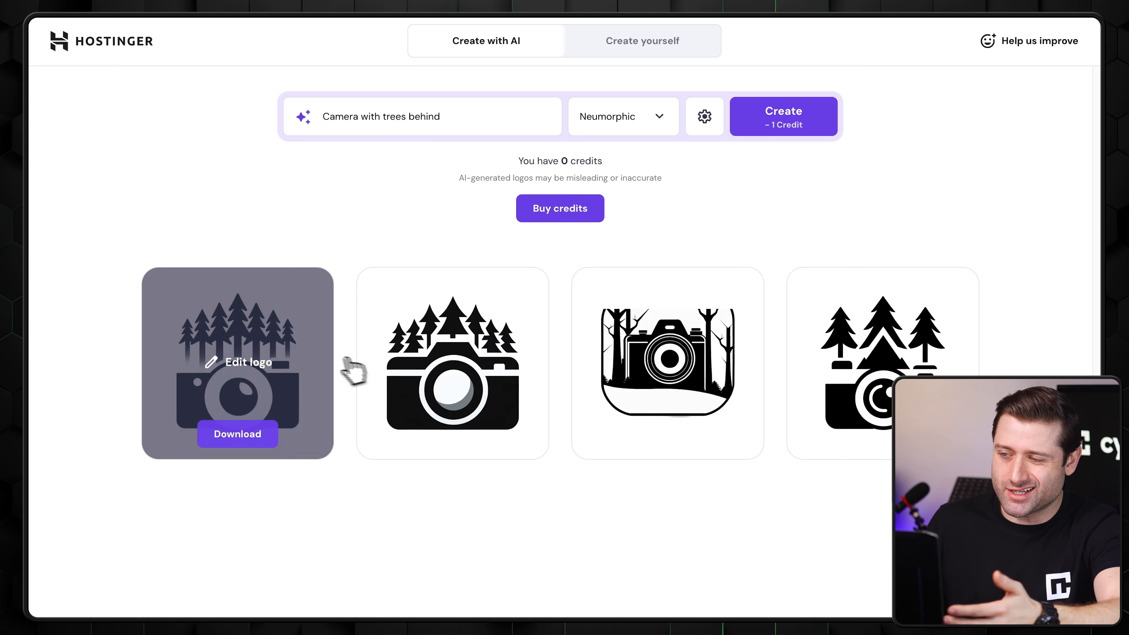
pyautogui.click(260, 356)
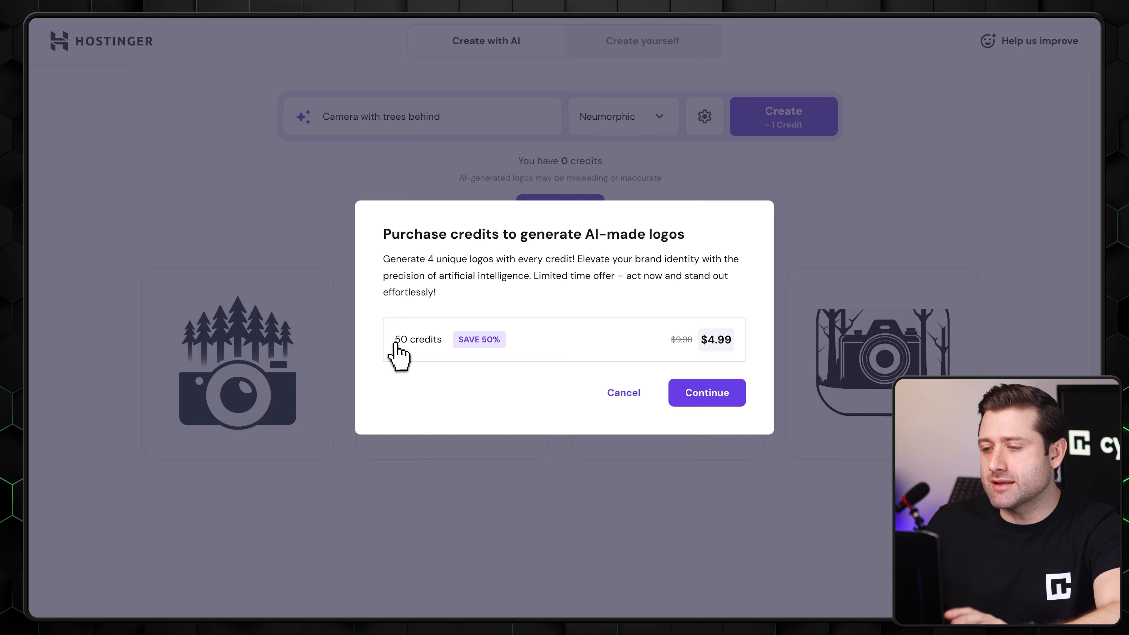
pyautogui.moveTo(395, 340); pyautogui.dragTo(750, 336)
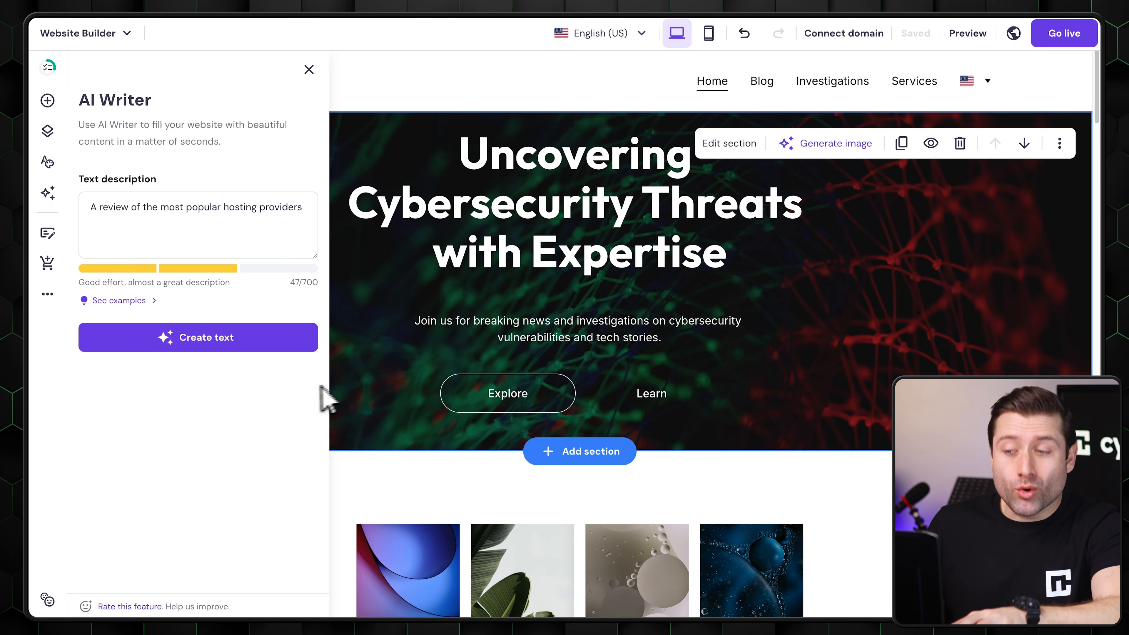
# - Generate text with the AI Writer from the description "A review of the most popular hosting providers" and read through it
pyautogui.click(183, 343)
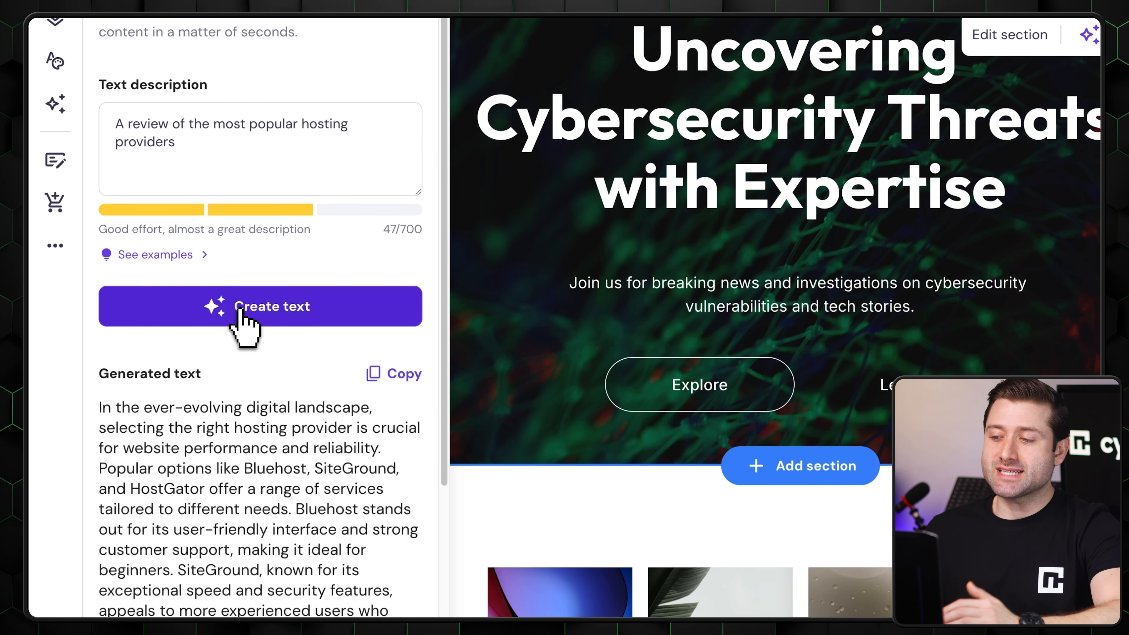
pyautogui.scroll(-5, 267, 258)
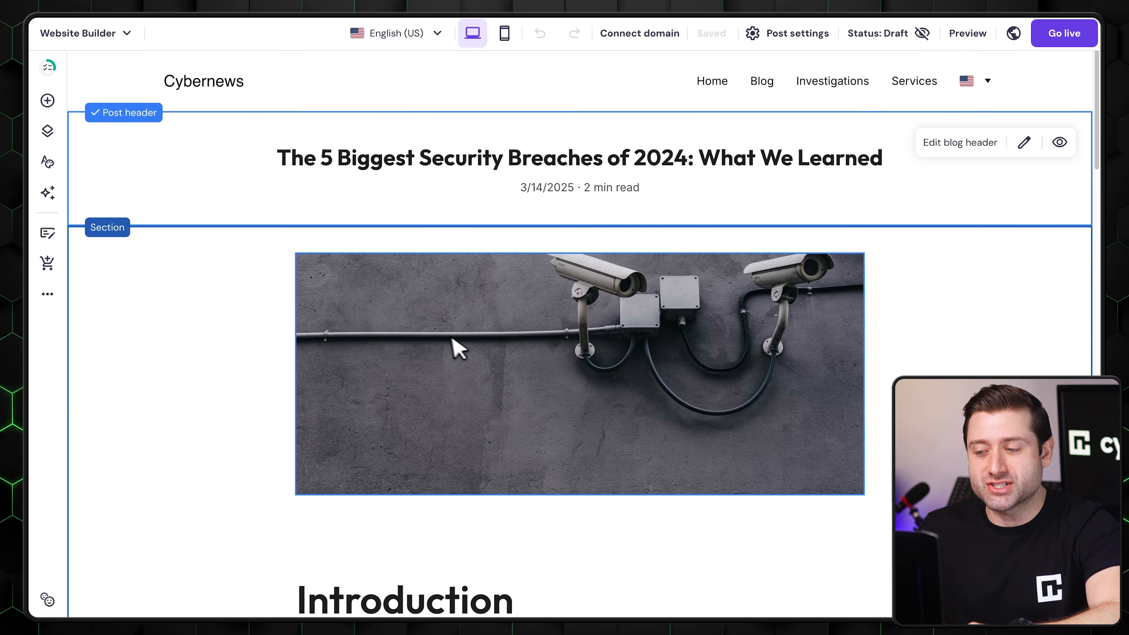
# - Look through the blog posts, including the "Uncovering Cyber Threats" articles, checking their headers and images
pyautogui.click(416, 330)
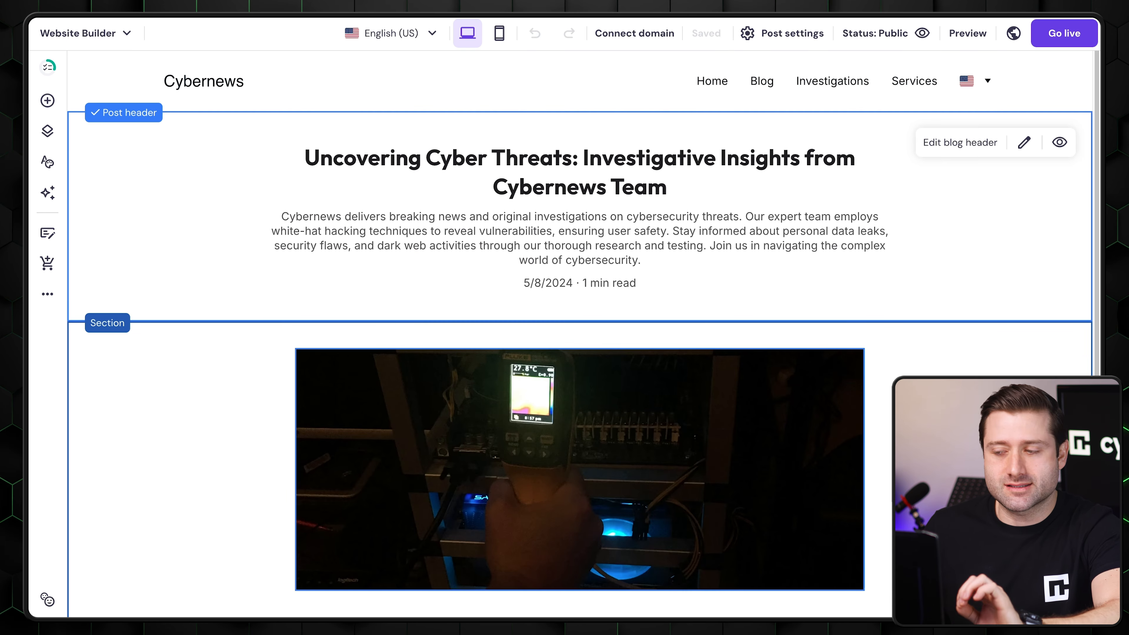
pyautogui.click(439, 407)
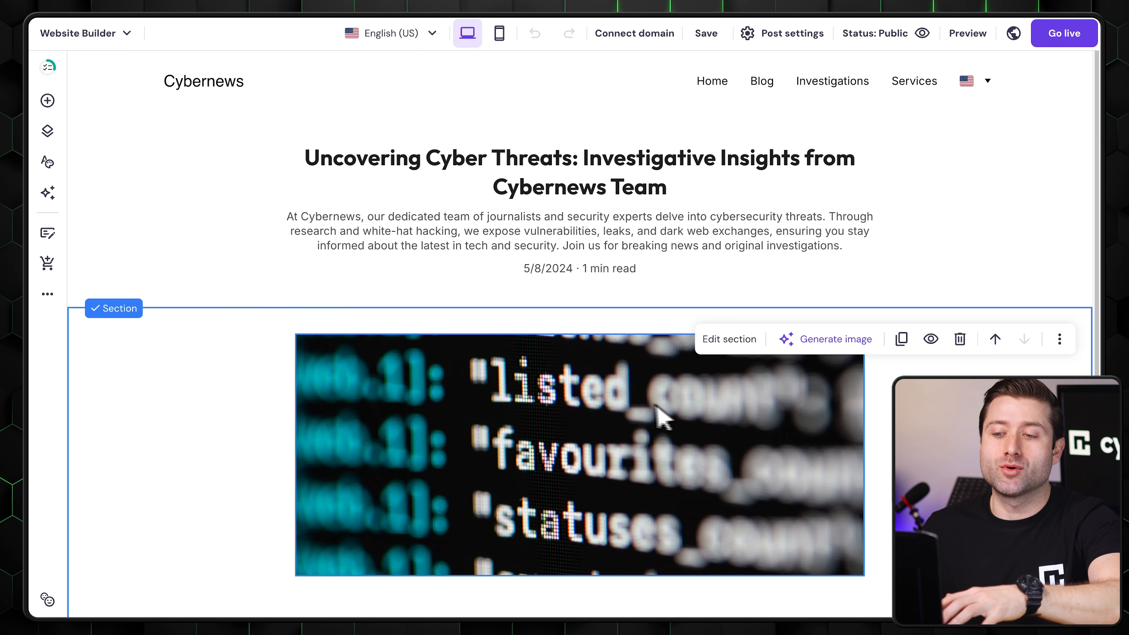
pyautogui.click(487, 390)
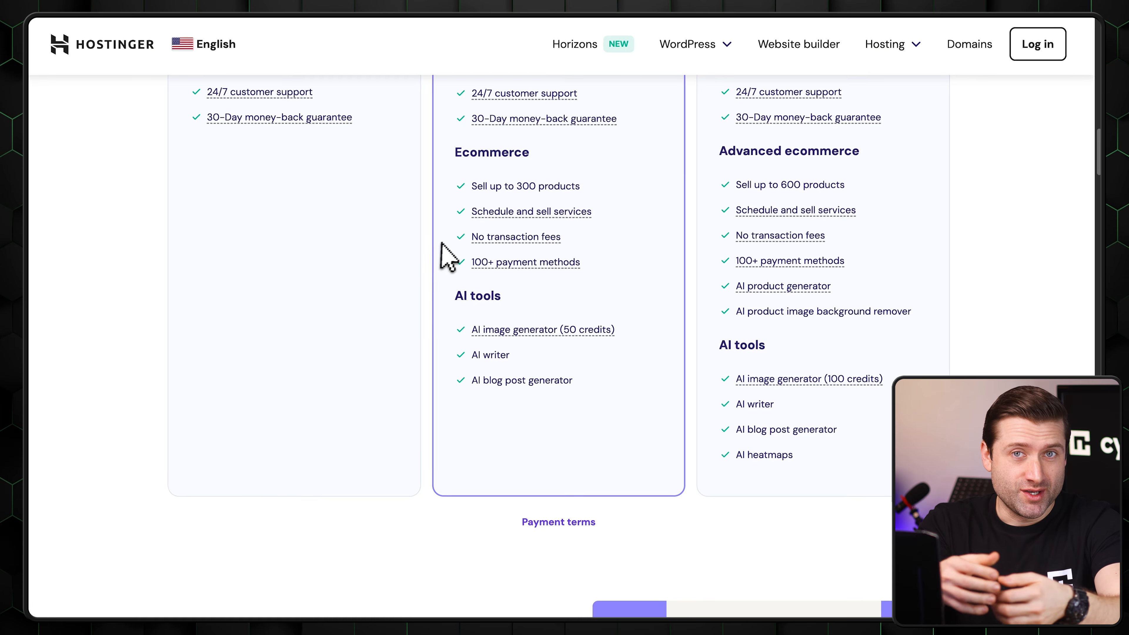
# - Review the sample products and their prices on the Store page
pyautogui.moveTo(497, 240)
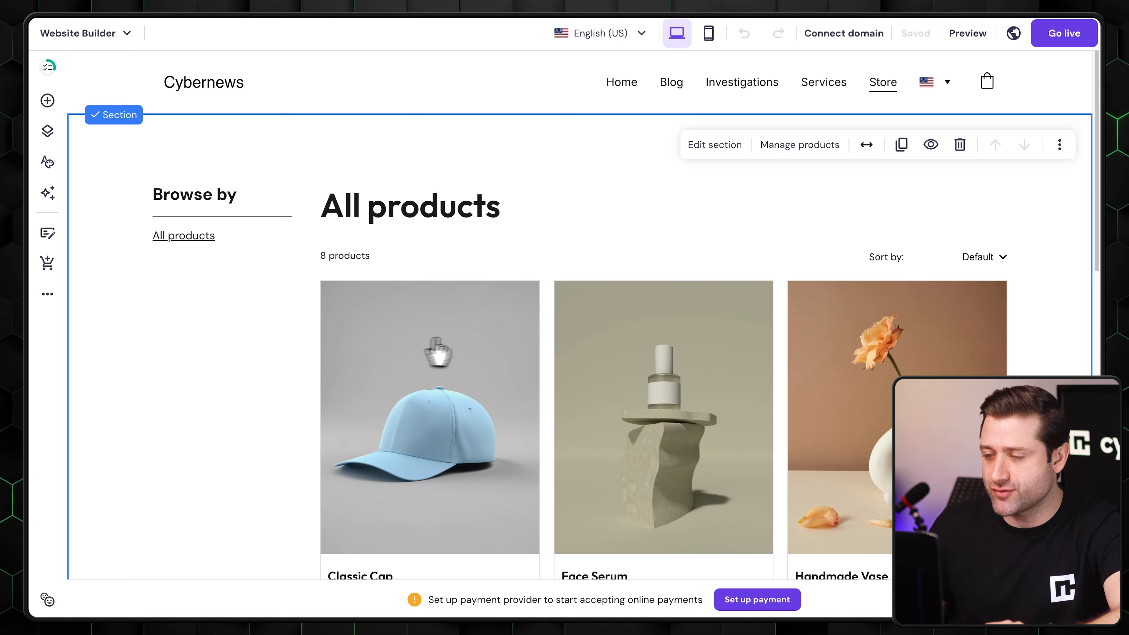
pyautogui.scroll(-15, 402, 355)
pyautogui.scroll(6, 468, 396)
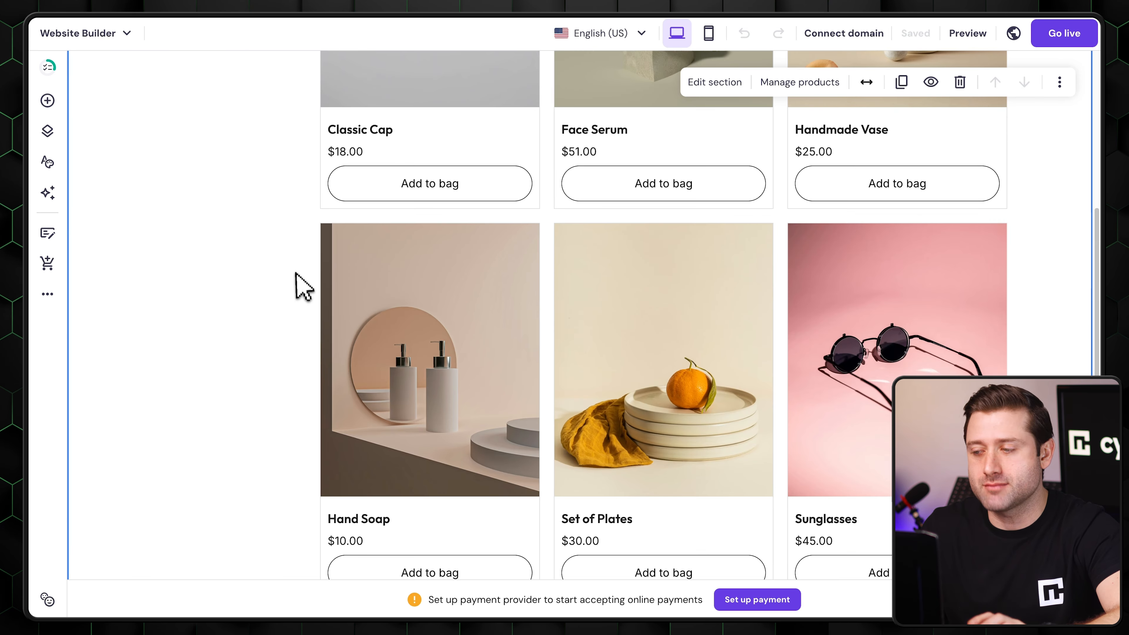
pyautogui.scroll(8, 297, 279)
# - Open the Classic Cap product for editing in the store manager and review its title, media and description fields
pyautogui.click(782, 148)
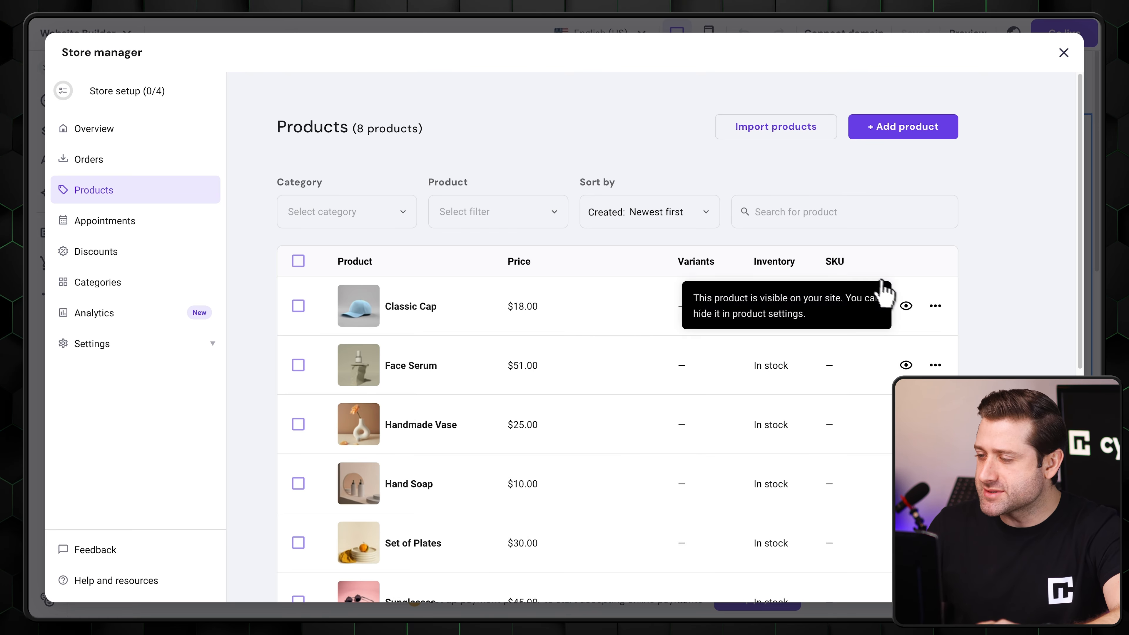
pyautogui.click(935, 306)
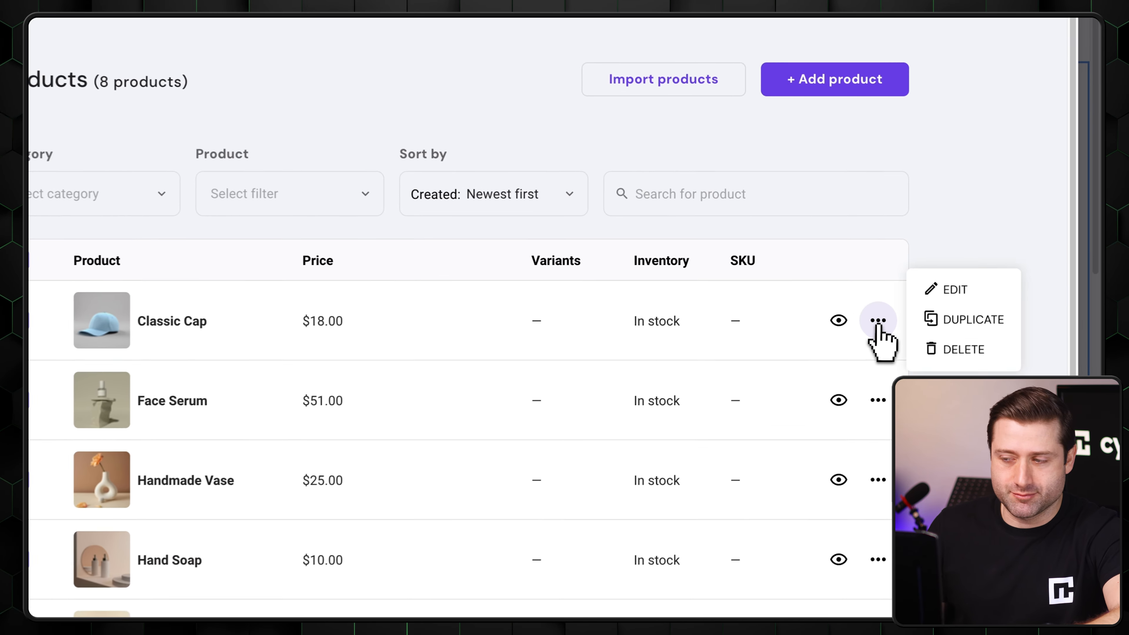
pyautogui.click(998, 278)
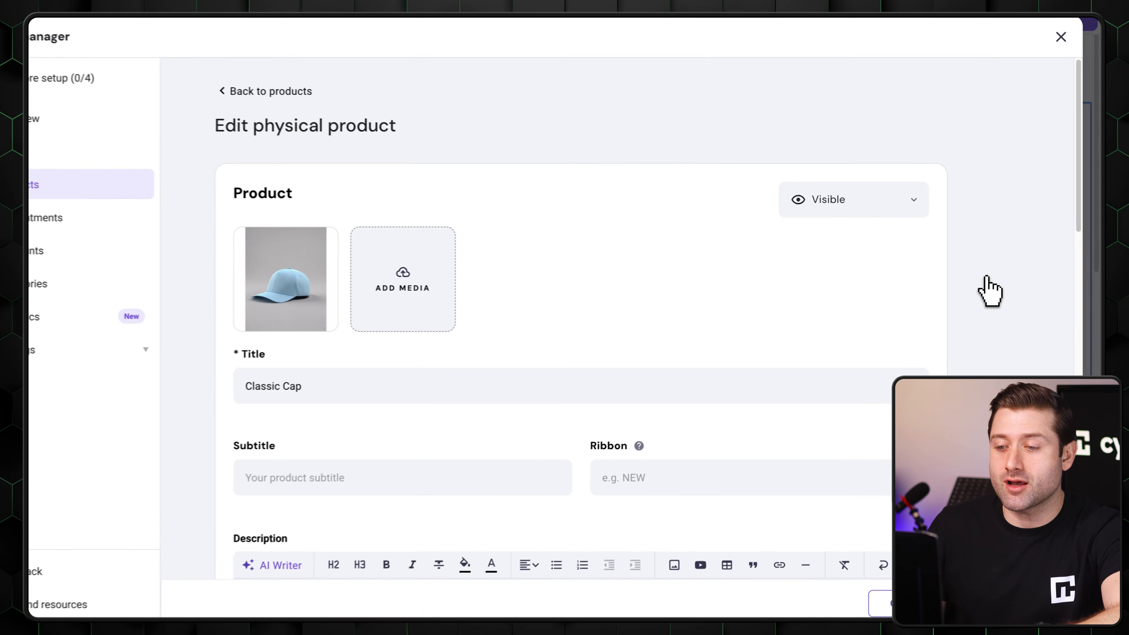
pyautogui.scroll(-5, 414, 463)
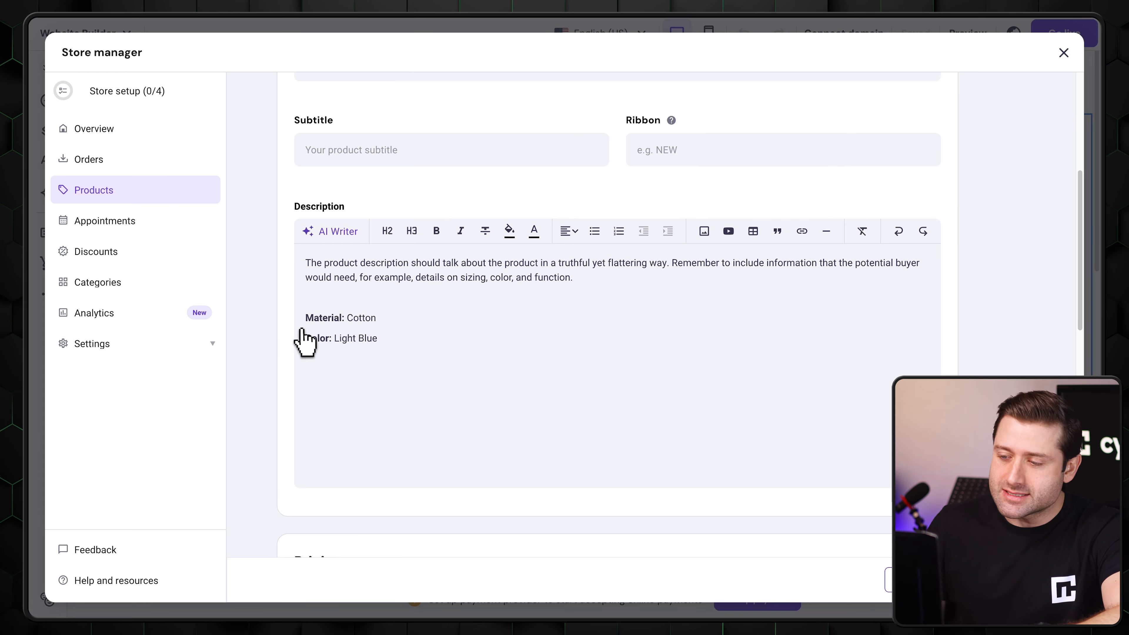
pyautogui.scroll(-5, 289, 340)
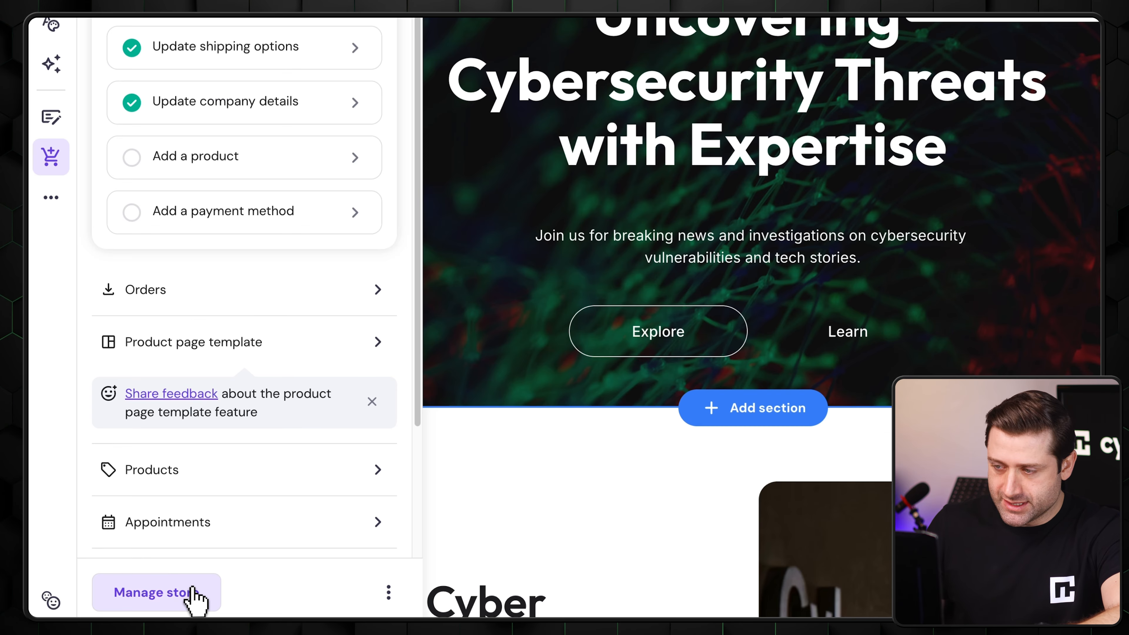
# - Tour the store manager's Shipping settings, Orders, Products, Appointments, Discounts, Categories and Analytics
pyautogui.click(195, 594)
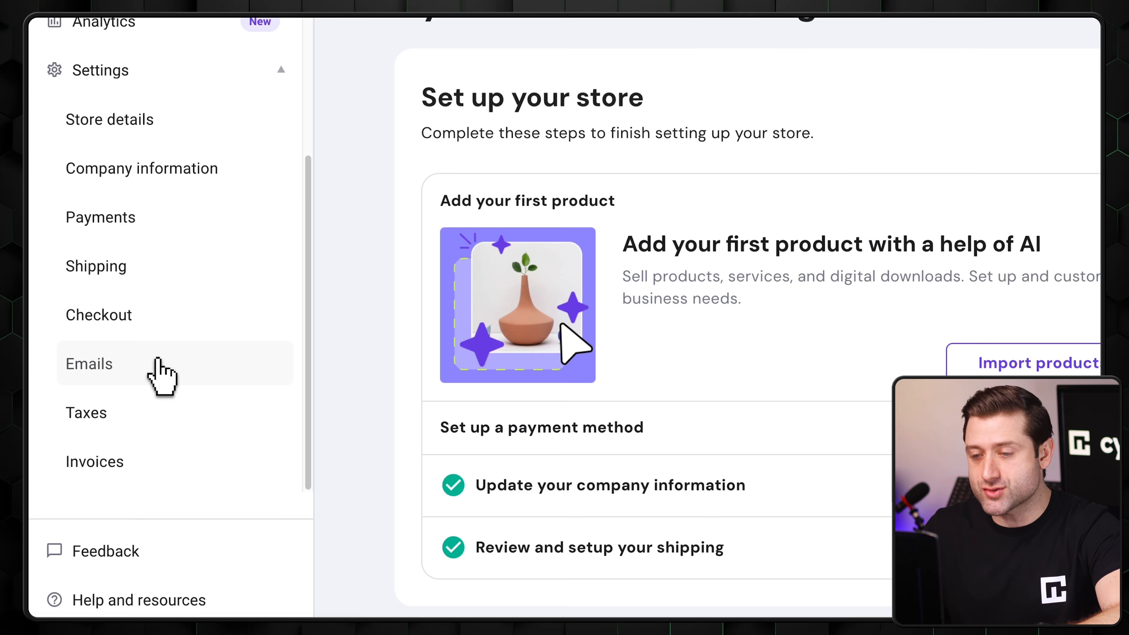
pyautogui.click(126, 267)
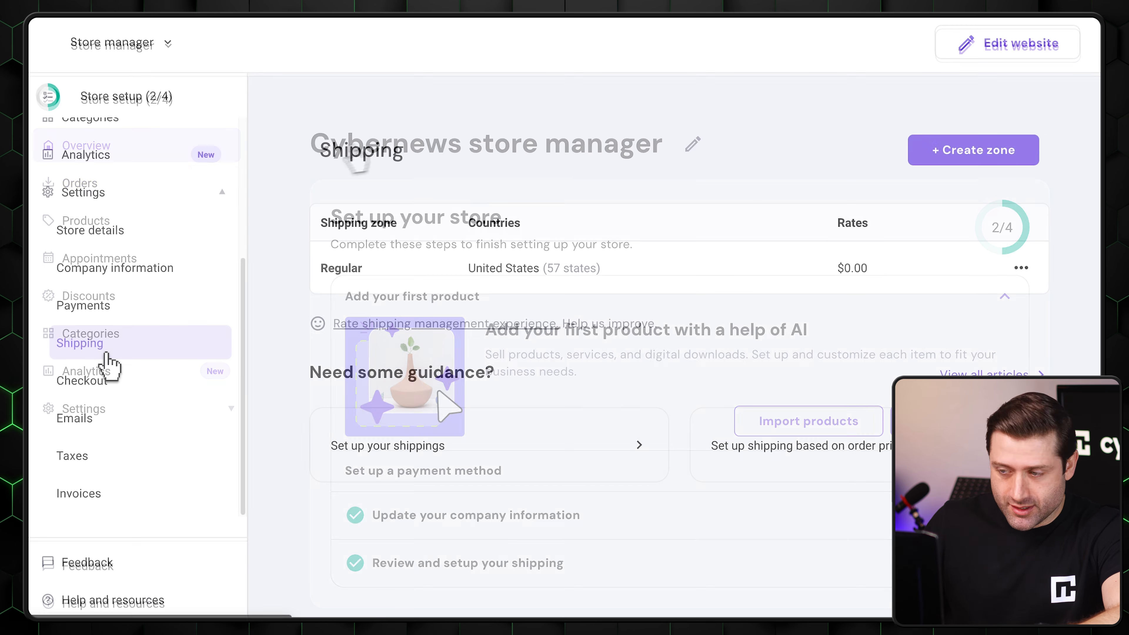
pyautogui.click(135, 192)
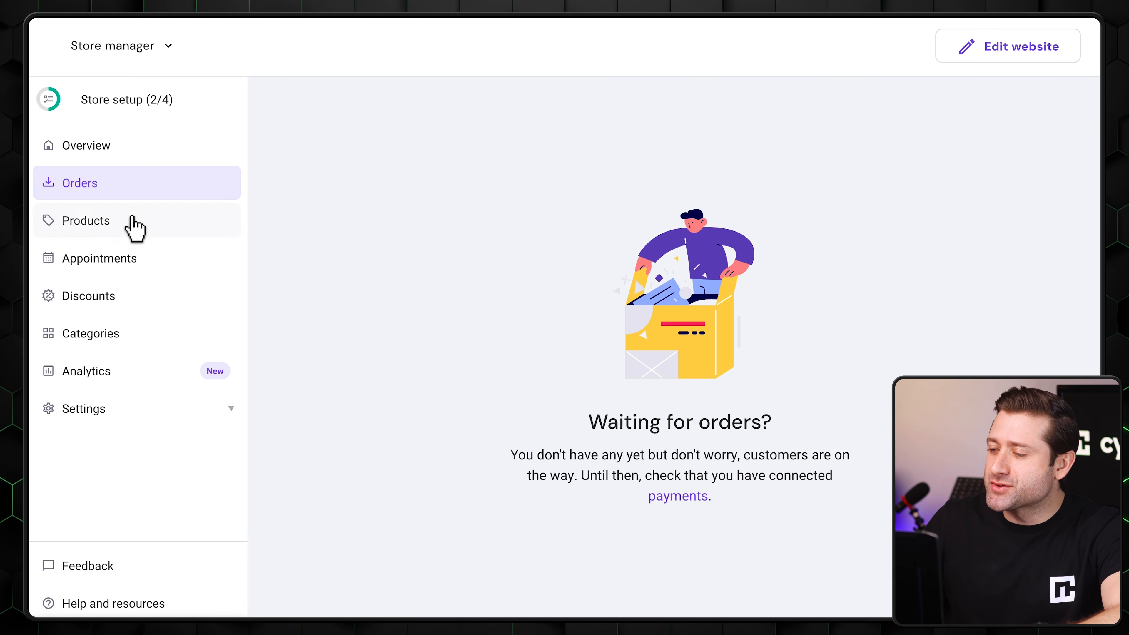
pyautogui.click(132, 225)
pyautogui.click(145, 258)
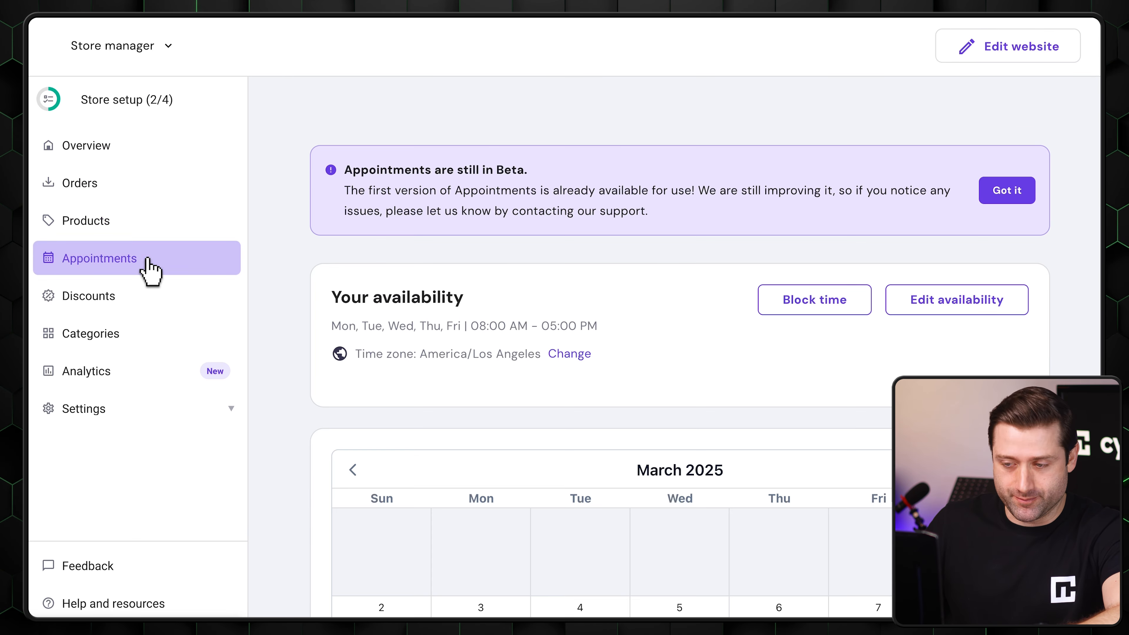
pyautogui.click(158, 305)
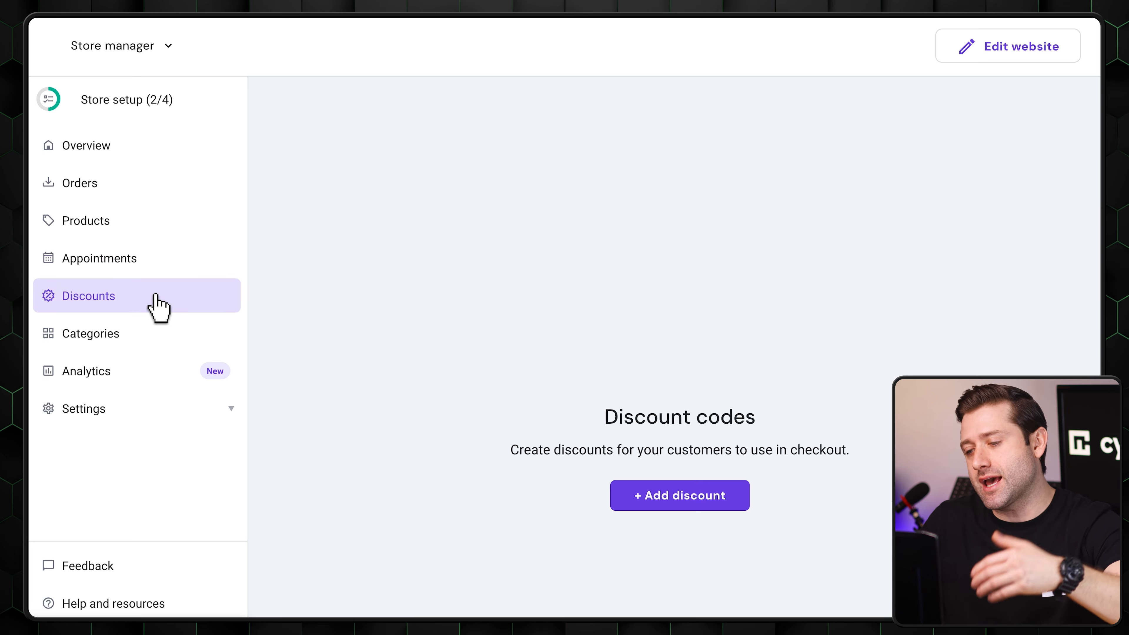
pyautogui.click(148, 342)
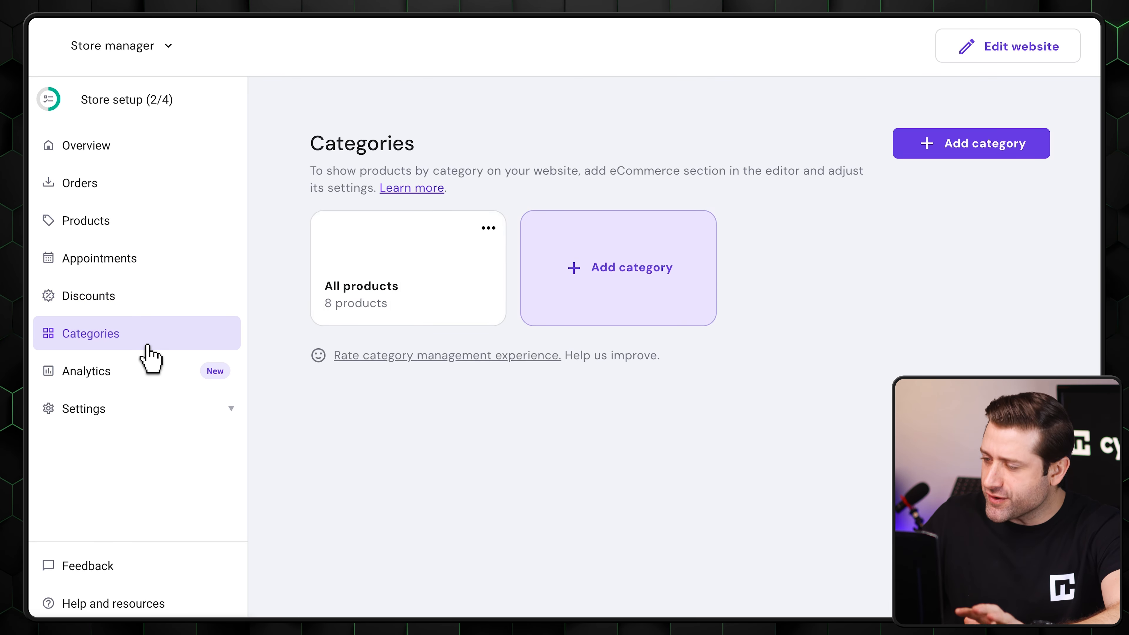
pyautogui.click(146, 373)
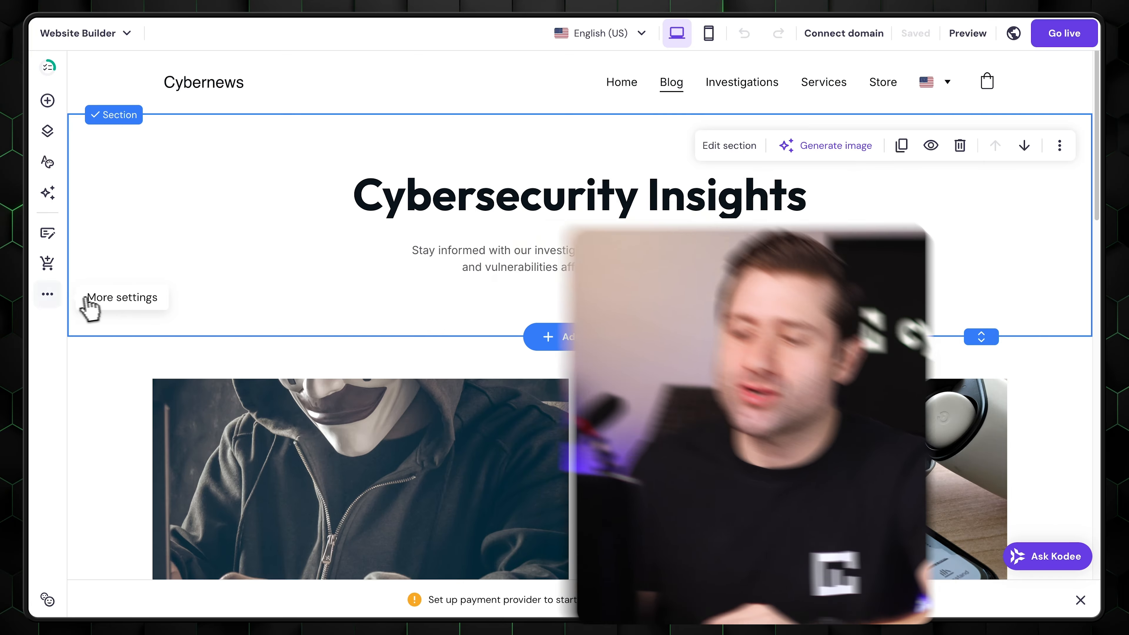
# - Examine the SEO settings of the Blog and Store pages, including focus keywords, SEO title, meta description and page URL recommendations
pyautogui.click(45, 293)
pyautogui.click(196, 307)
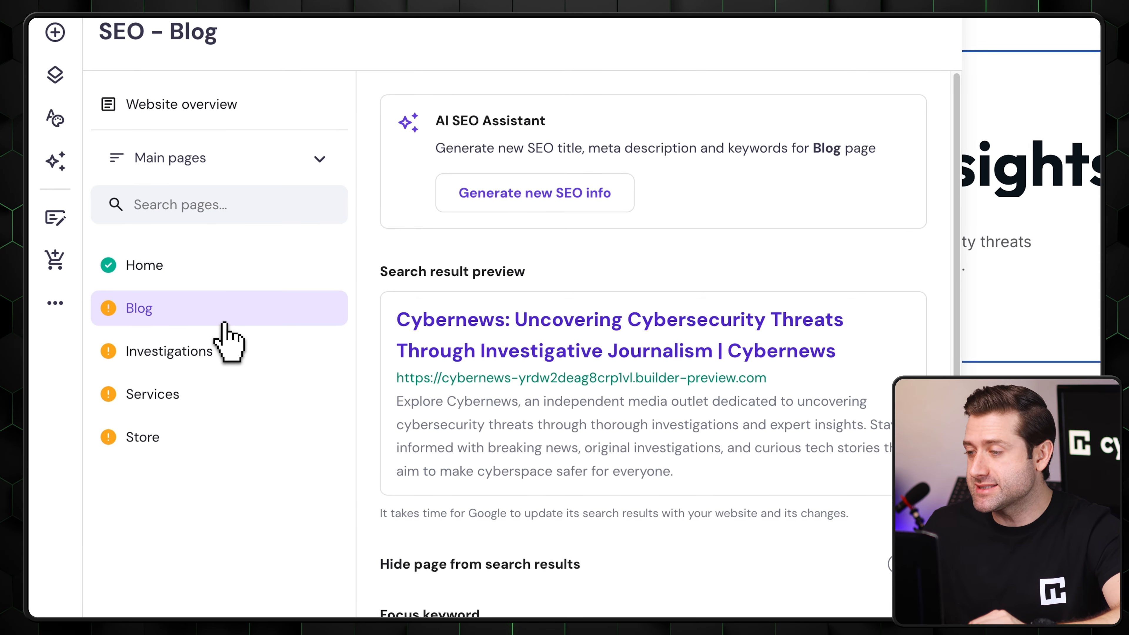
pyautogui.scroll(-10, 391, 315)
pyautogui.moveTo(724, 556); pyautogui.dragTo(430, 563)
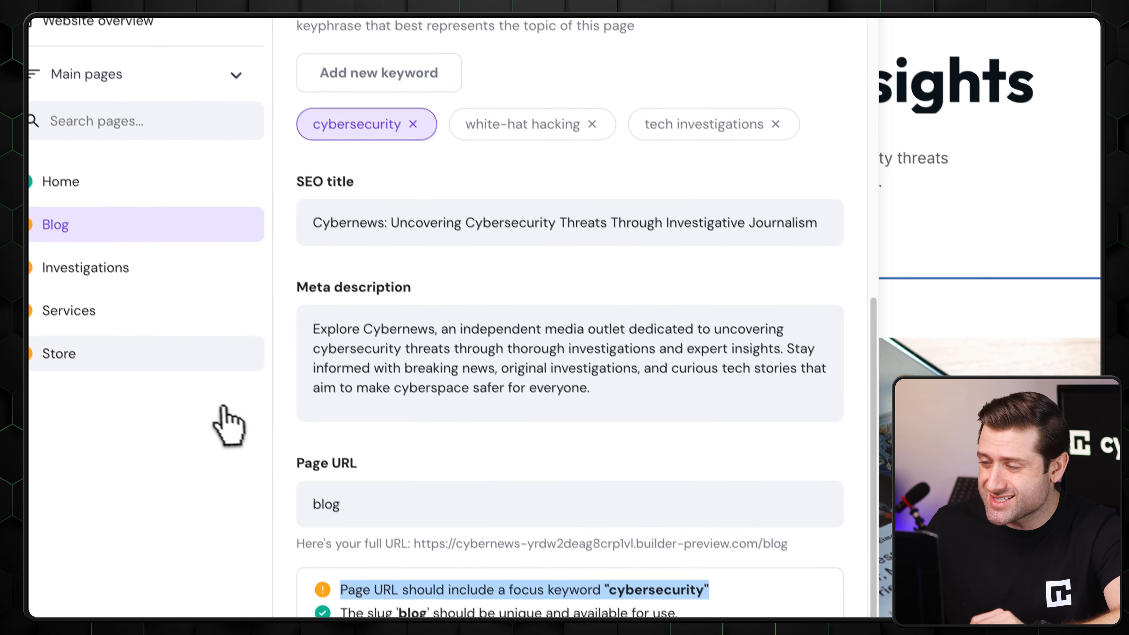
pyautogui.click(67, 324)
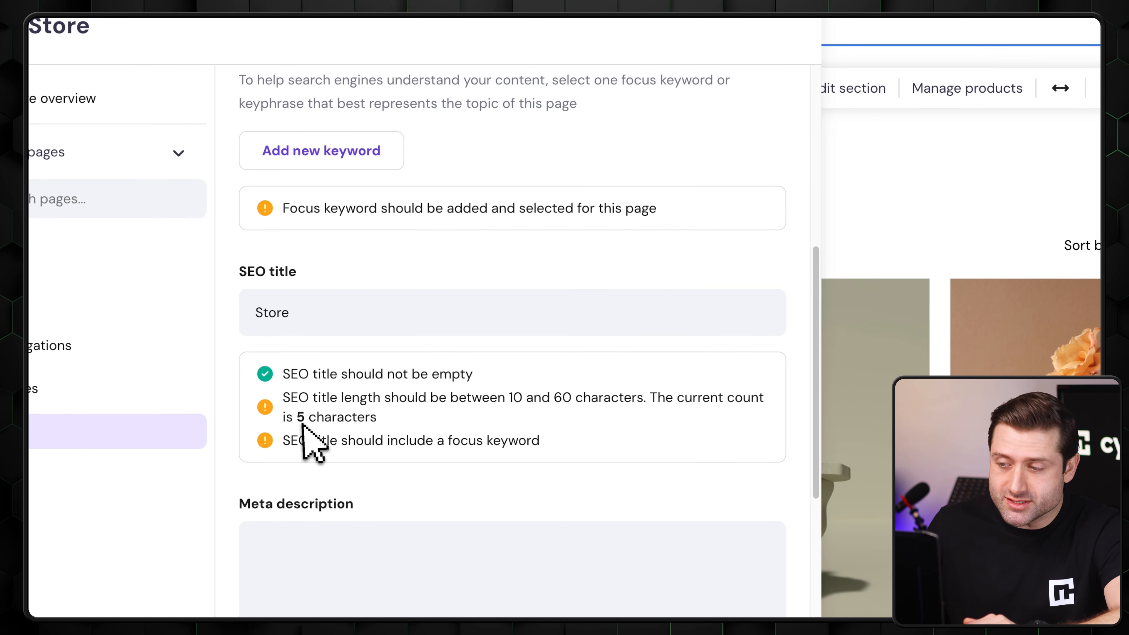
pyautogui.scroll(-5, 304, 427)
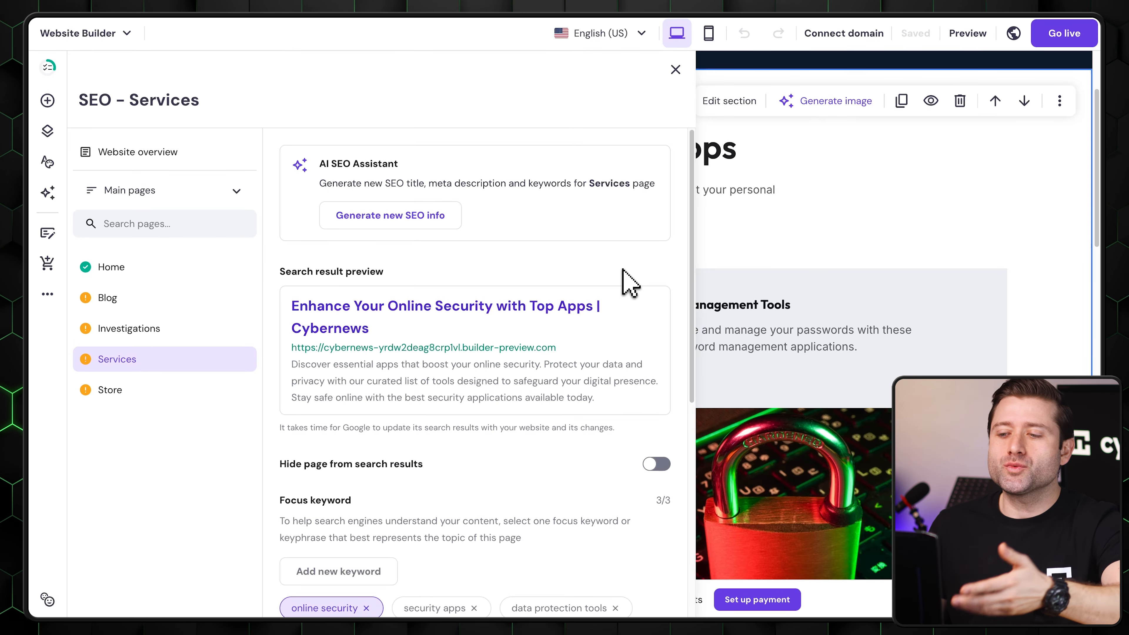
# - Generate new SEO info for the Services page from its existing description, adding "privacy tools" as the third keyword
pyautogui.click(353, 215)
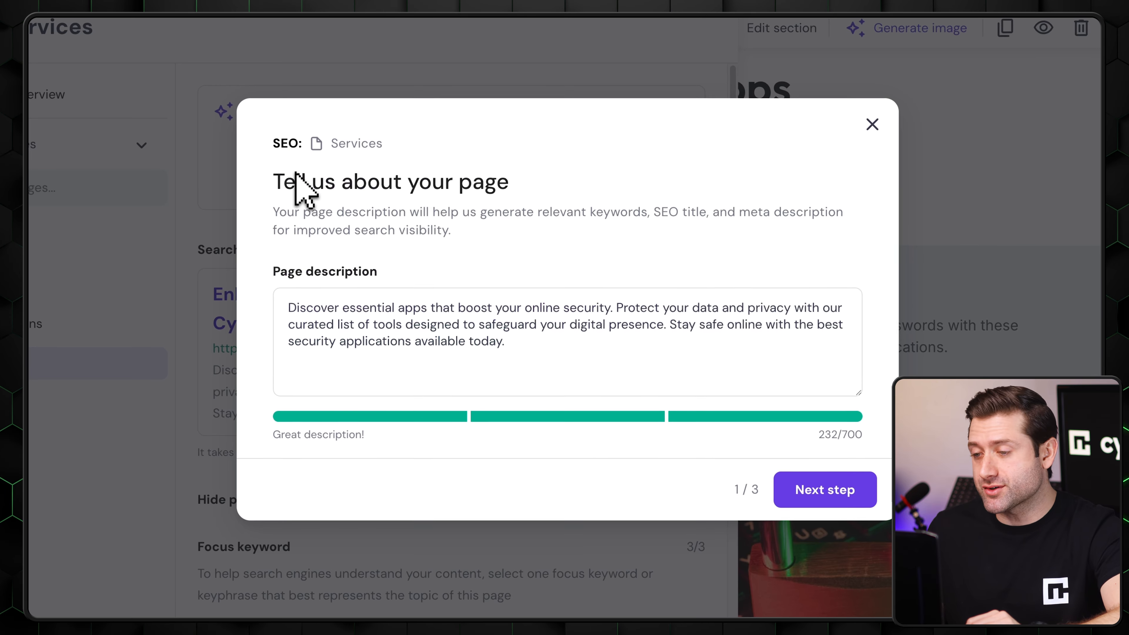
pyautogui.click(823, 491)
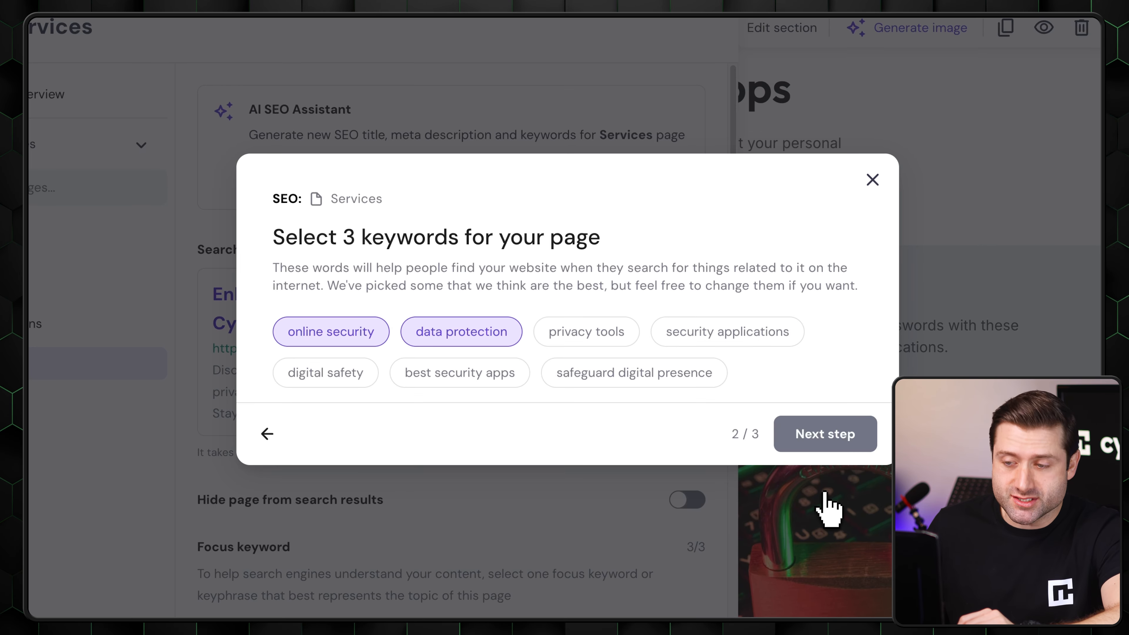
pyautogui.click(596, 343)
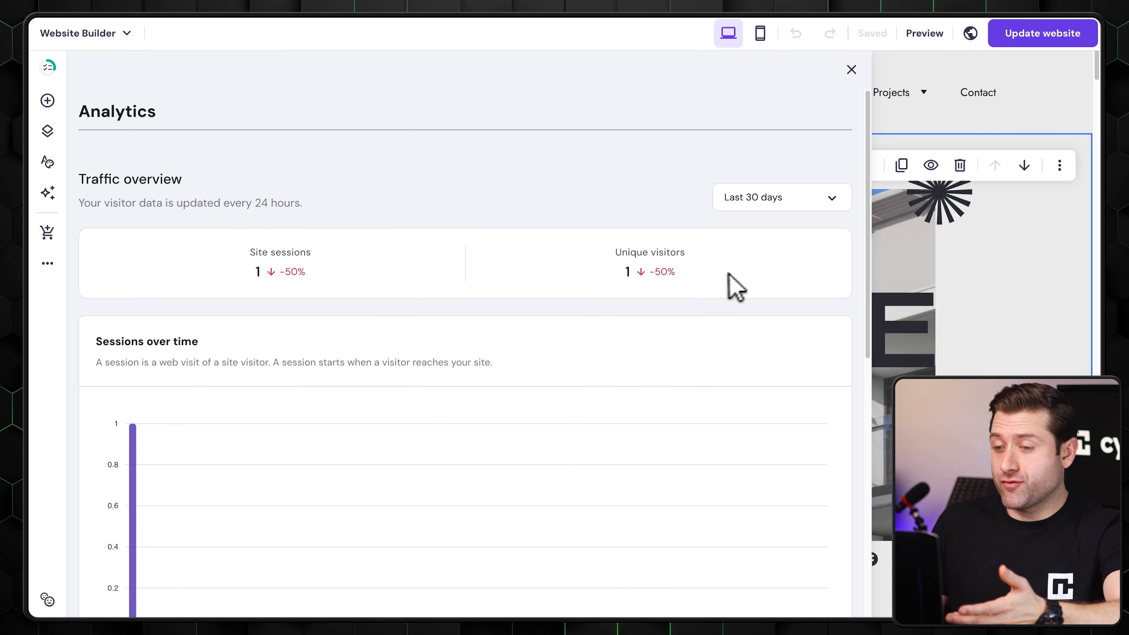
# - Review the site's analytics for sessions over time, by country and by device
pyautogui.scroll(-6, 353, 270)
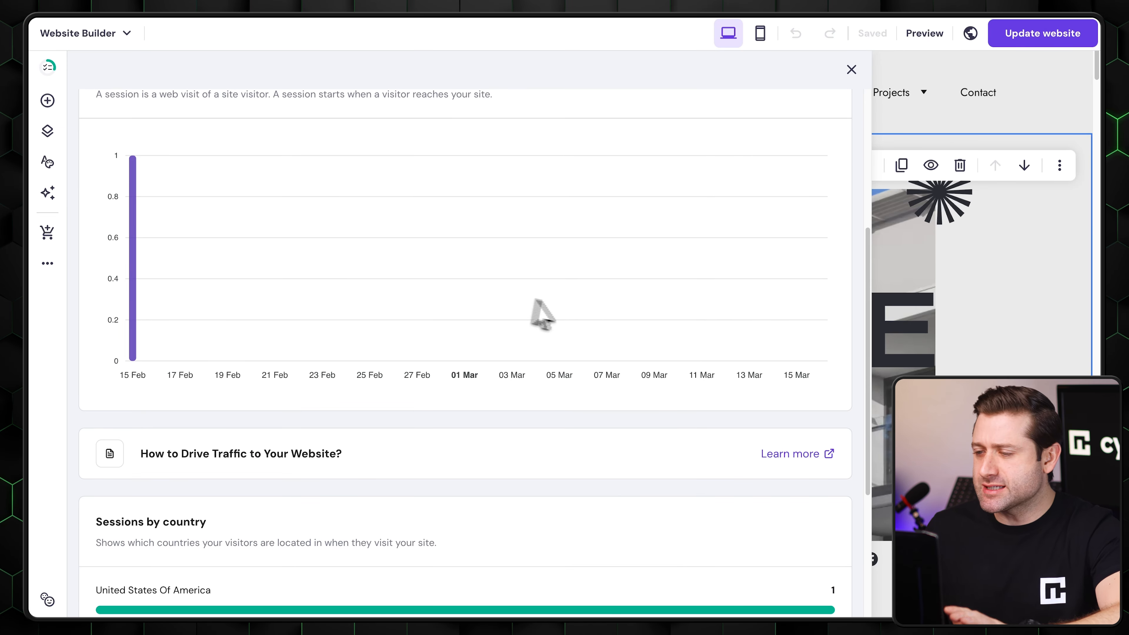
pyautogui.scroll(-5, 746, 382)
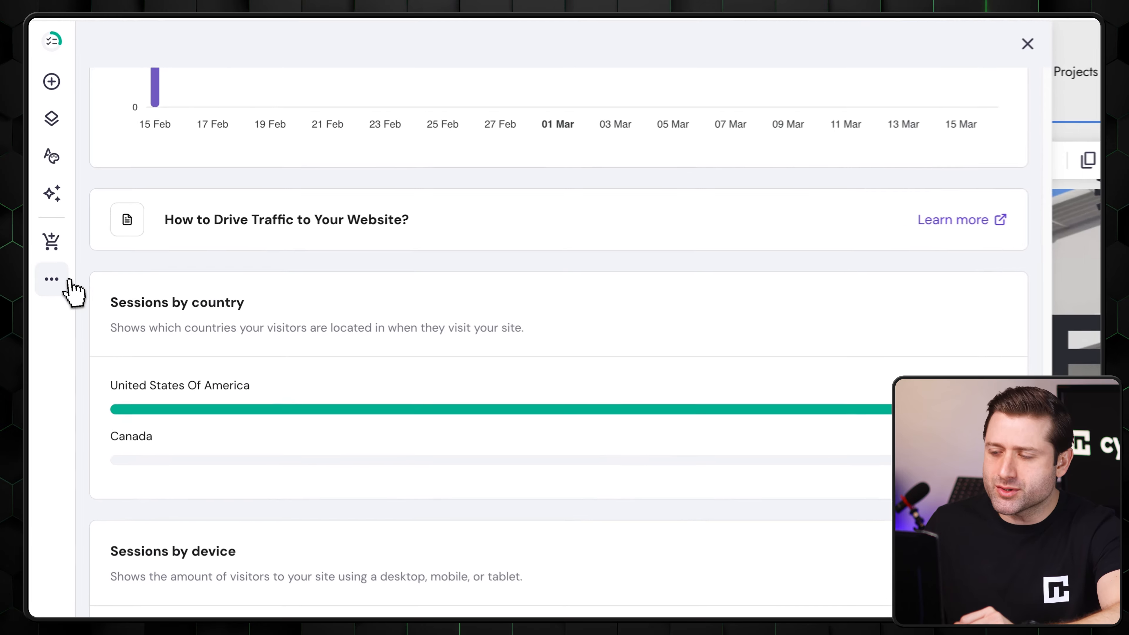
# - Open the site's integrations and expand Google Analytics to view its ID field
pyautogui.click(48, 264)
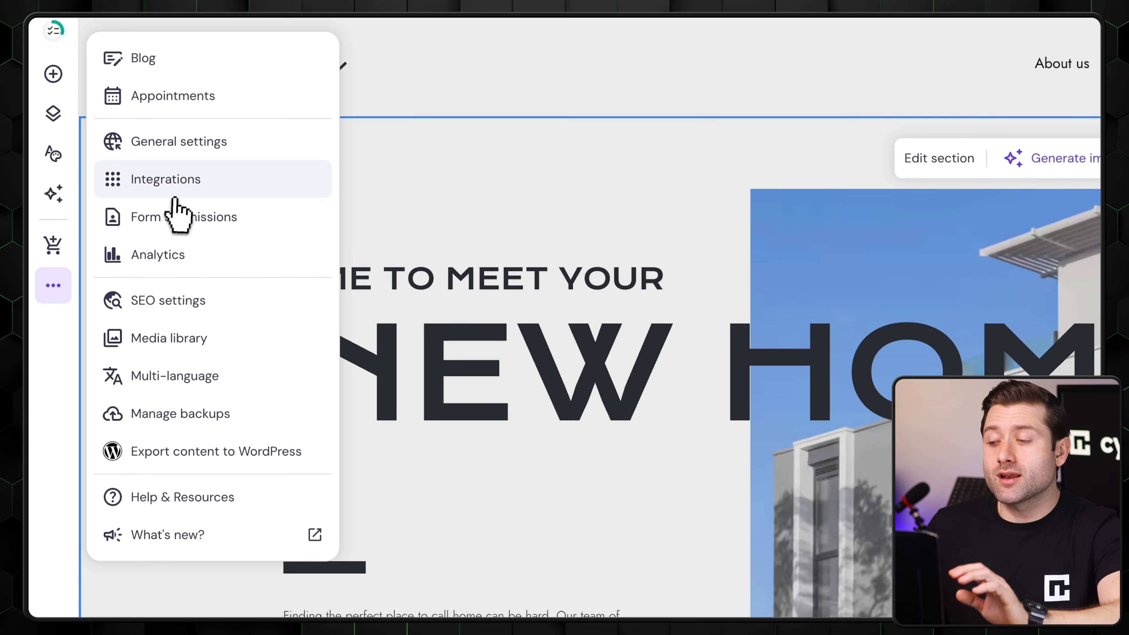
pyautogui.click(142, 183)
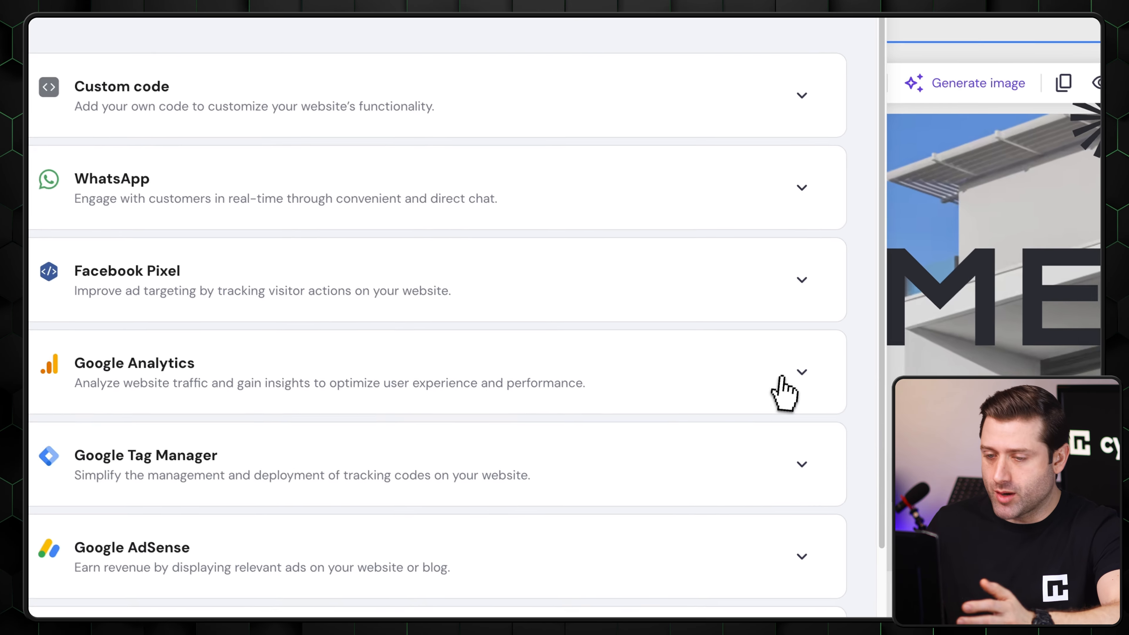
pyautogui.click(882, 447)
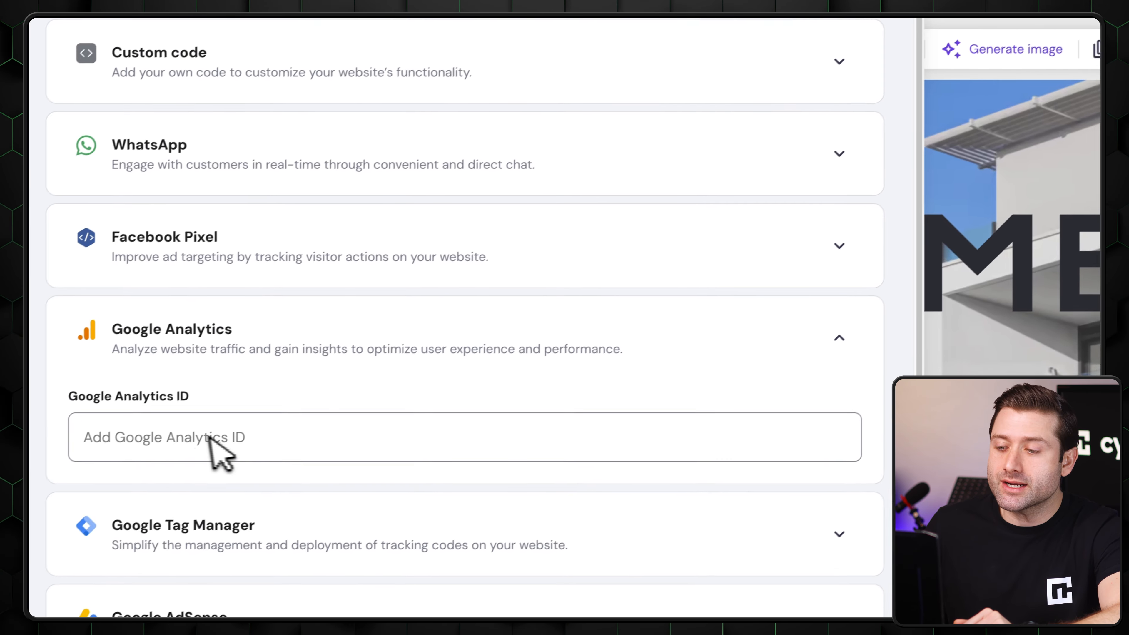
pyautogui.click(57, 465)
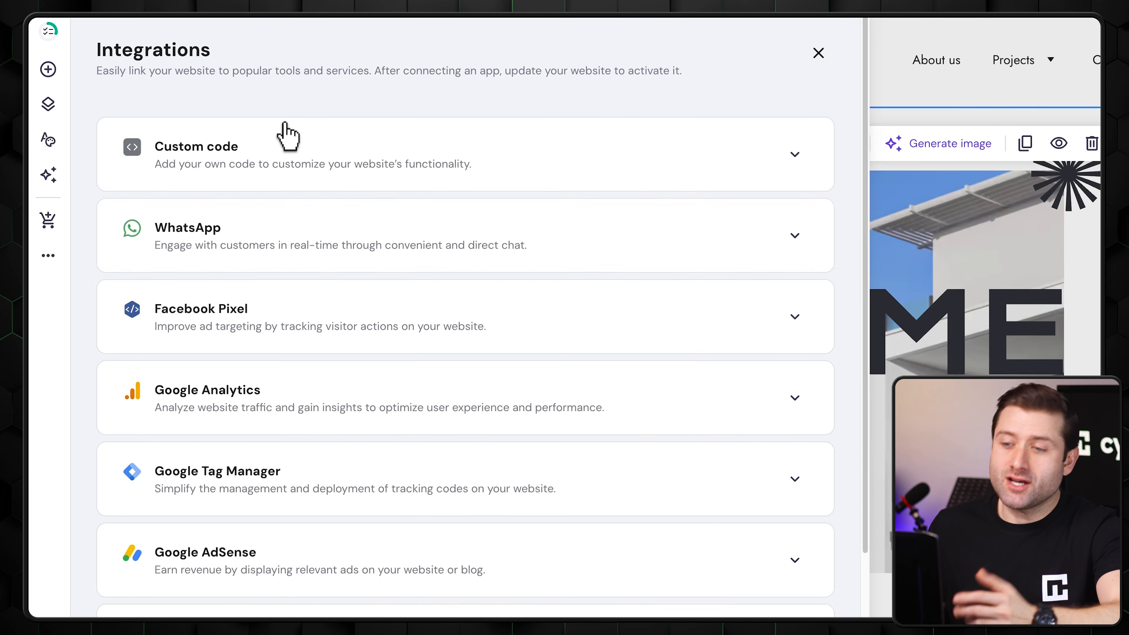
# - Examine the setup fields of the other integrations, including Custom code, Facebook Pixel, Google Tag Manager, Google AdSense and Google AdMob
pyautogui.click(302, 52)
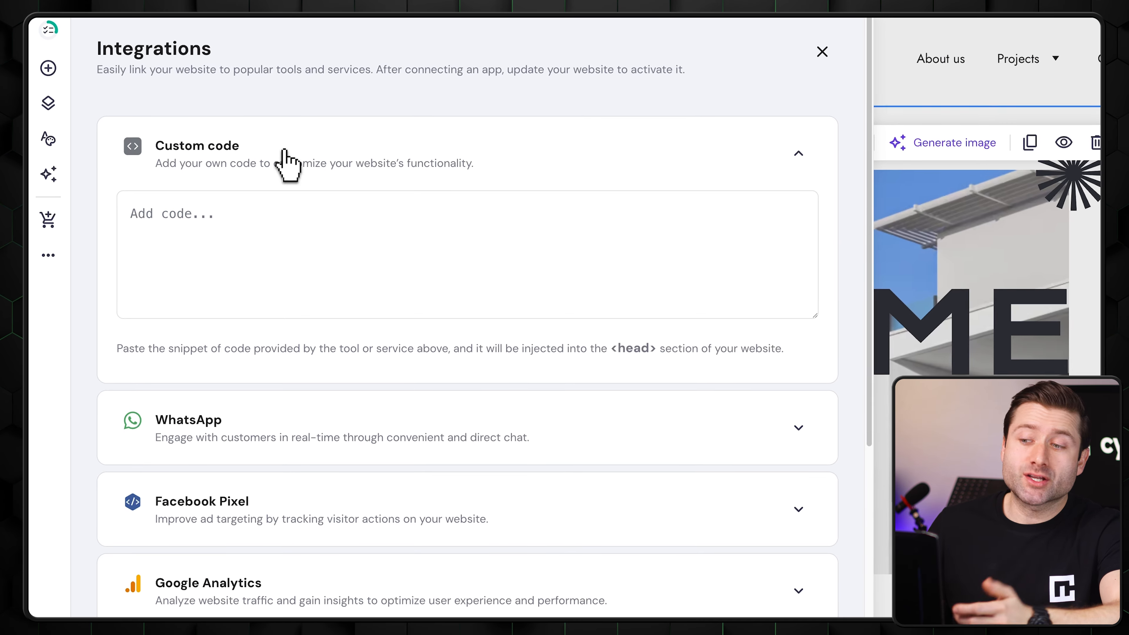
pyautogui.click(294, 131)
pyautogui.scroll(-6, 282, 438)
pyautogui.click(283, 407)
pyautogui.scroll(-5, 284, 408)
pyautogui.click(312, 356)
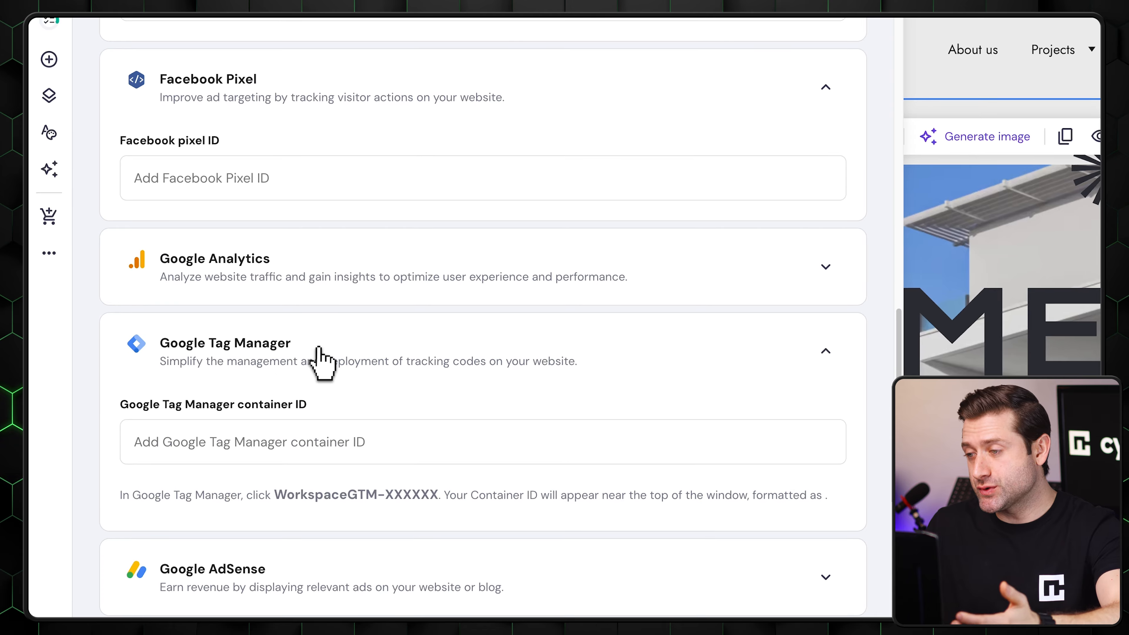
pyautogui.scroll(-3, 323, 383)
pyautogui.click(327, 434)
pyautogui.scroll(-5, 328, 447)
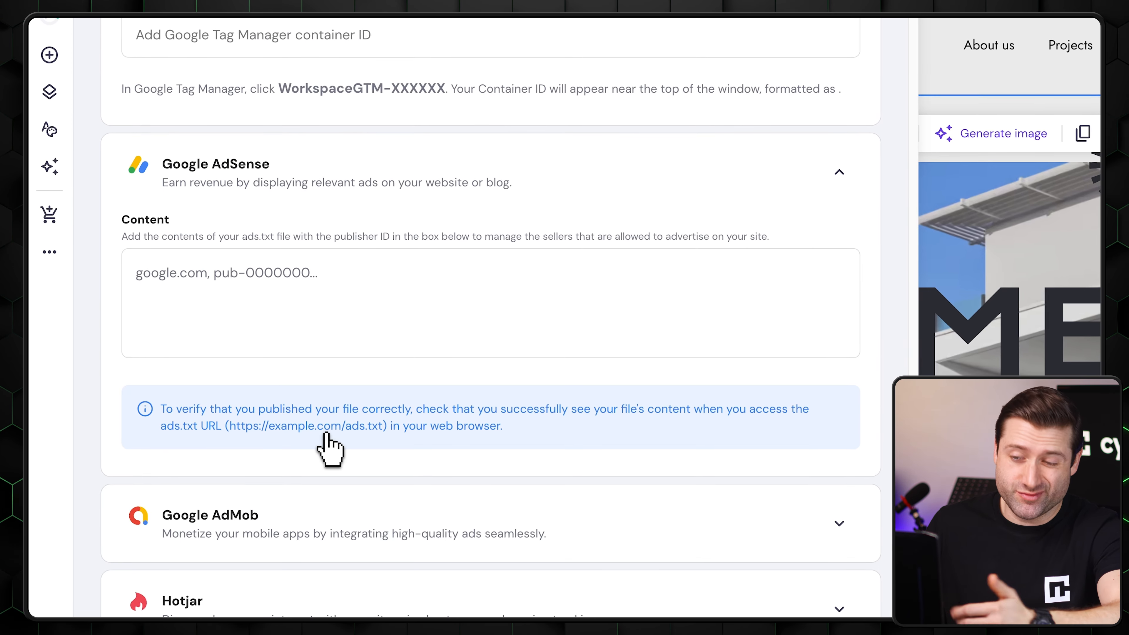
pyautogui.click(334, 527)
pyautogui.scroll(-5, 338, 531)
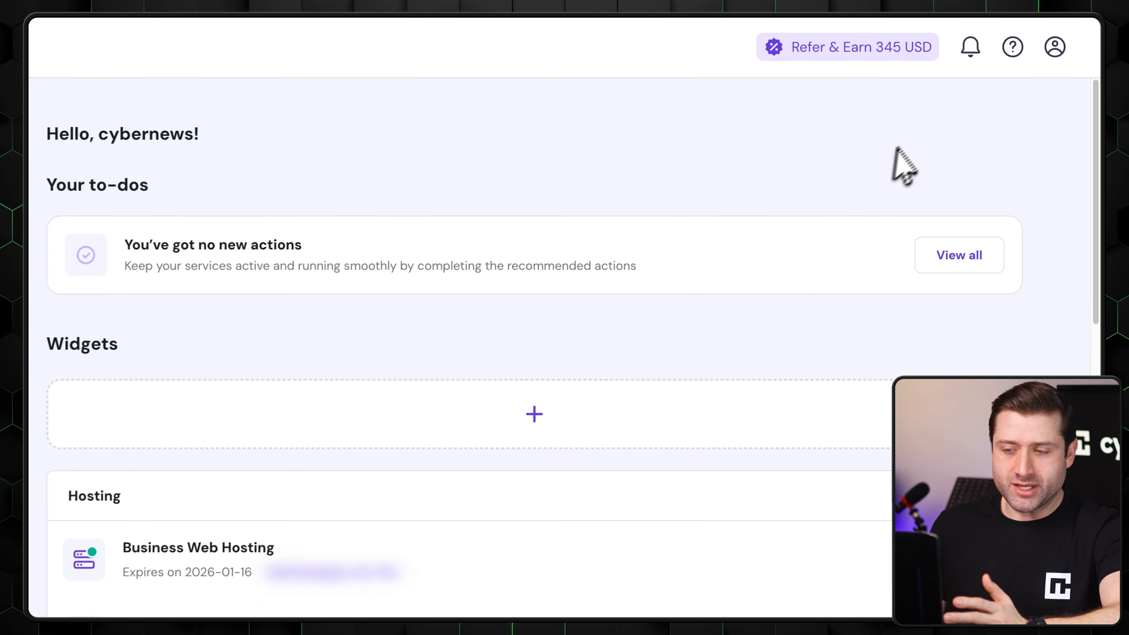
# - Open Hostinger's help page and browse its Tutorials site, covering the featured, most popular, WordPress and video tutorials
pyautogui.click(1012, 47)
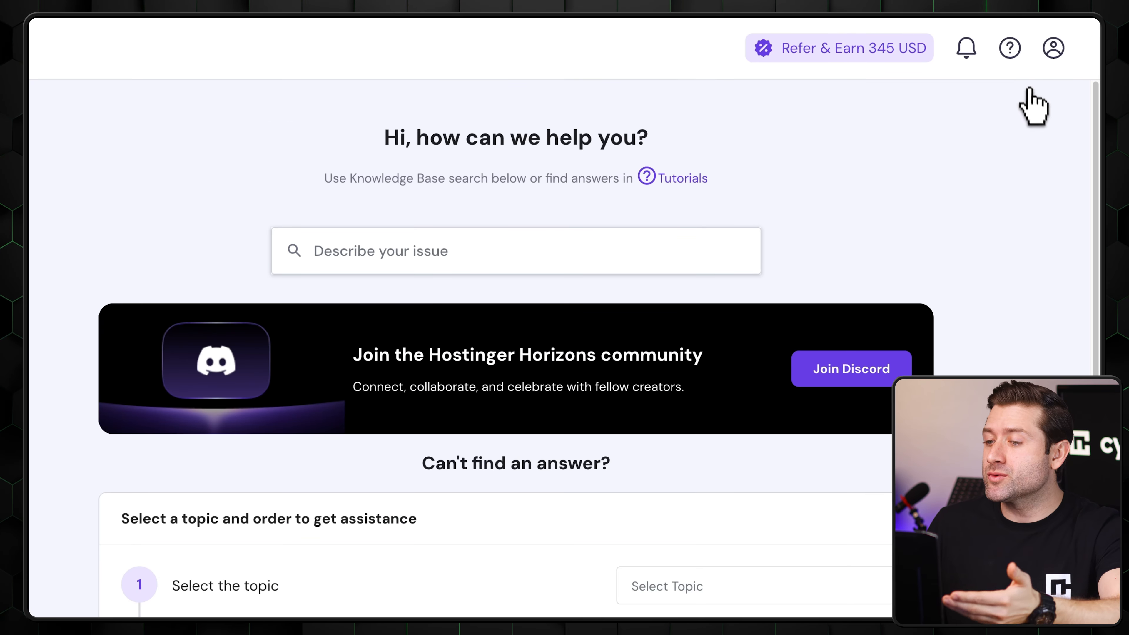
pyautogui.click(687, 181)
pyautogui.scroll(-10, 970, 328)
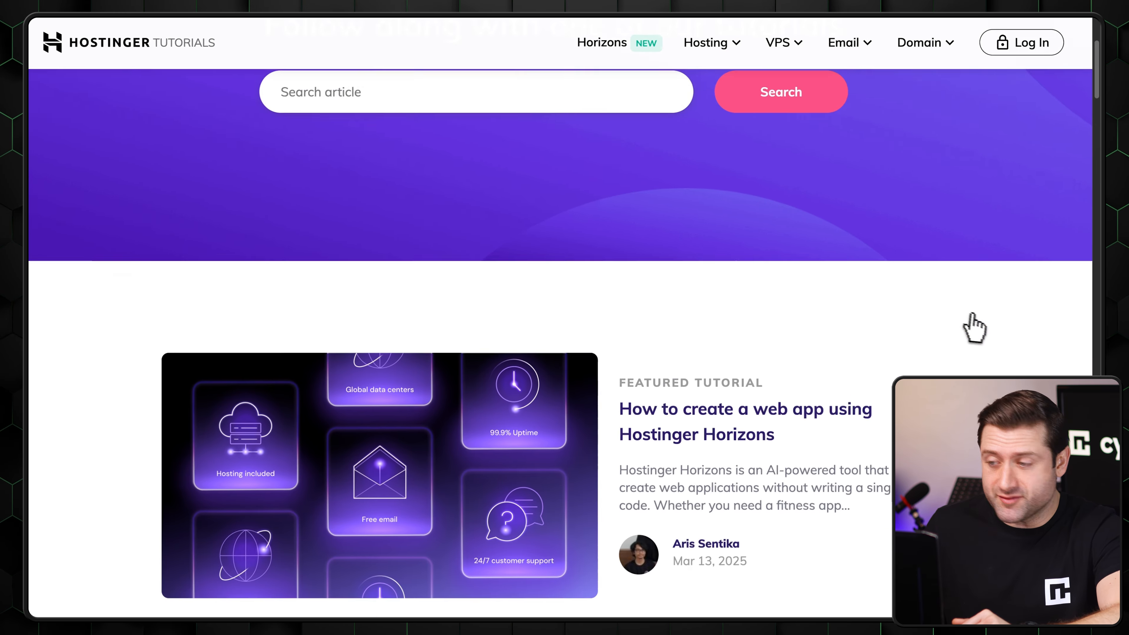
pyautogui.scroll(-10, 1050, 347)
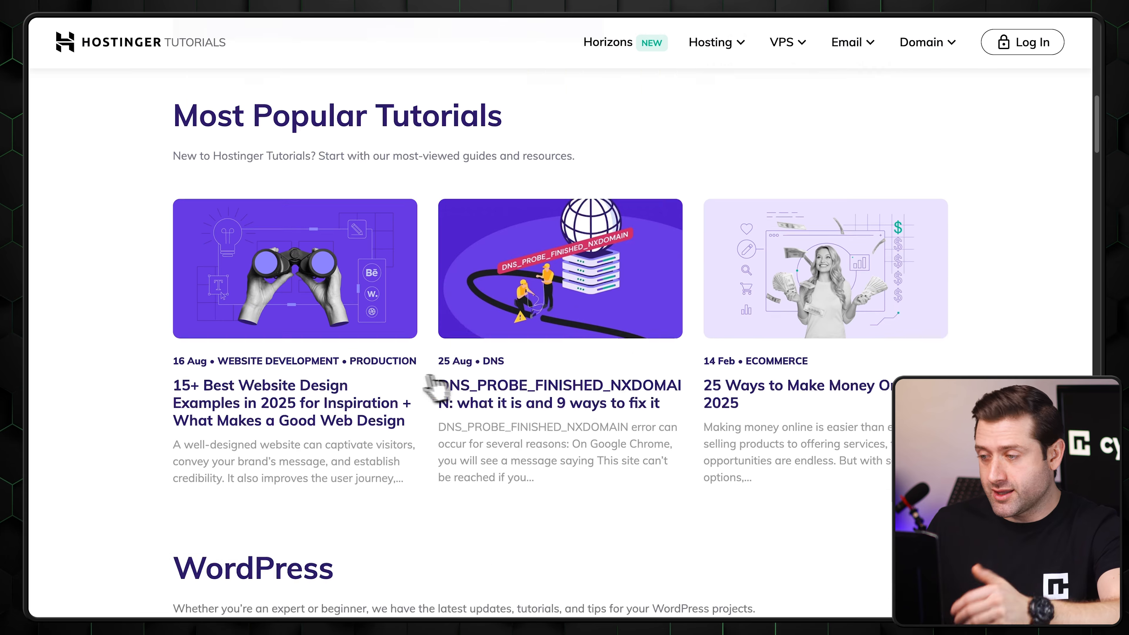
pyautogui.scroll(-10, 861, 448)
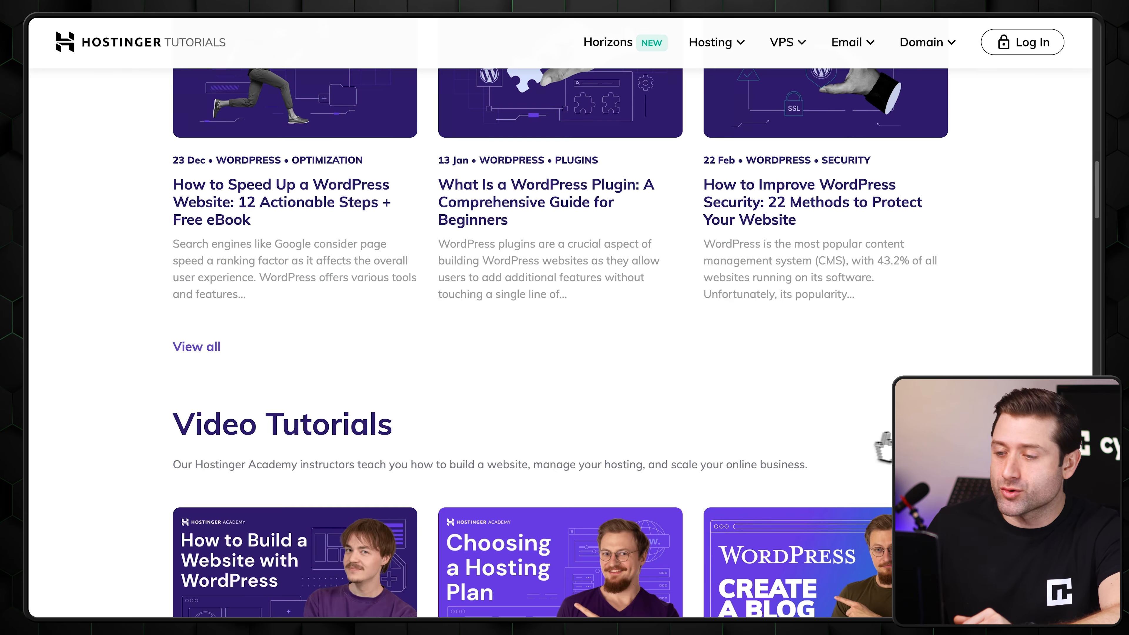
pyautogui.scroll(-15, 347, 325)
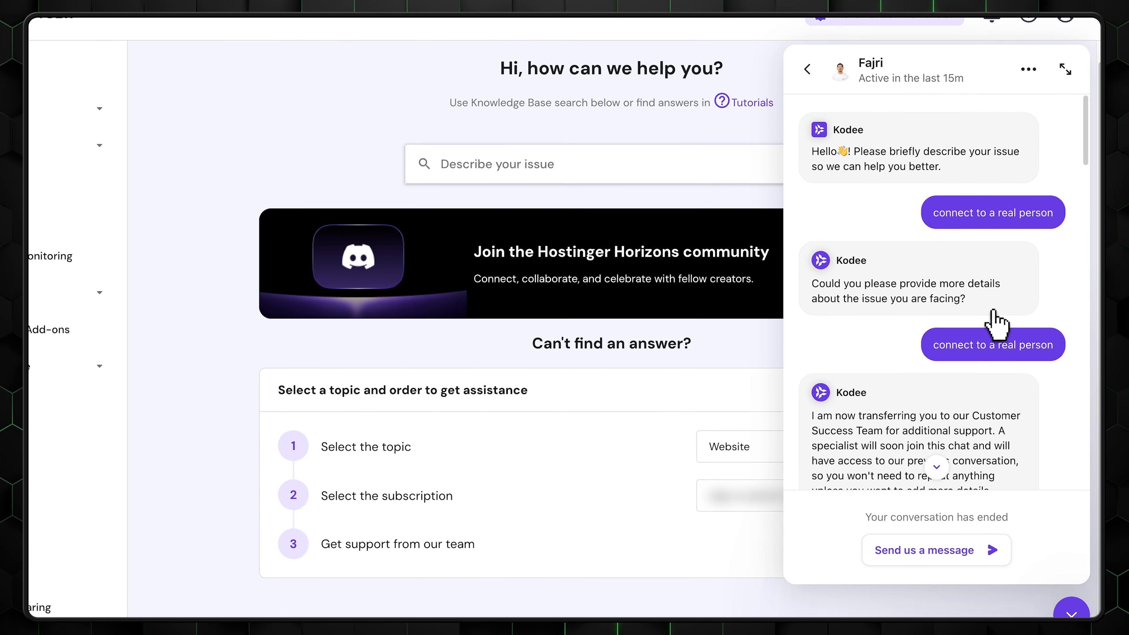
# - Read through the ended support chat, from the Kodee assistant's replies to the support specialist's answers about the inactive domain
pyautogui.scroll(-10, 873, 240)
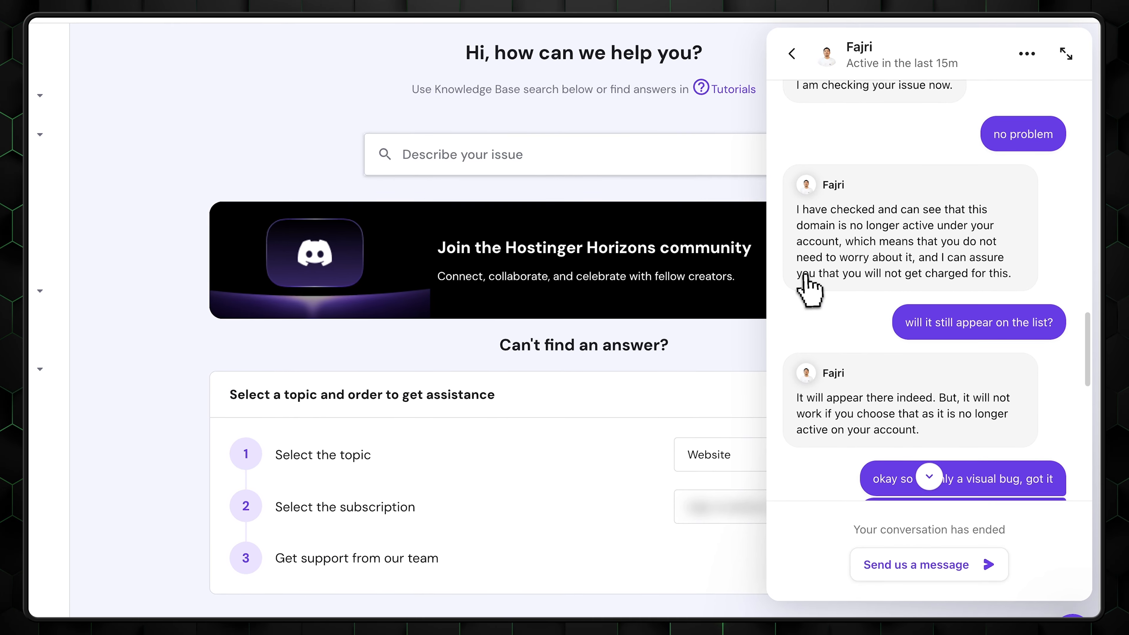
pyautogui.scroll(-3, 822, 271)
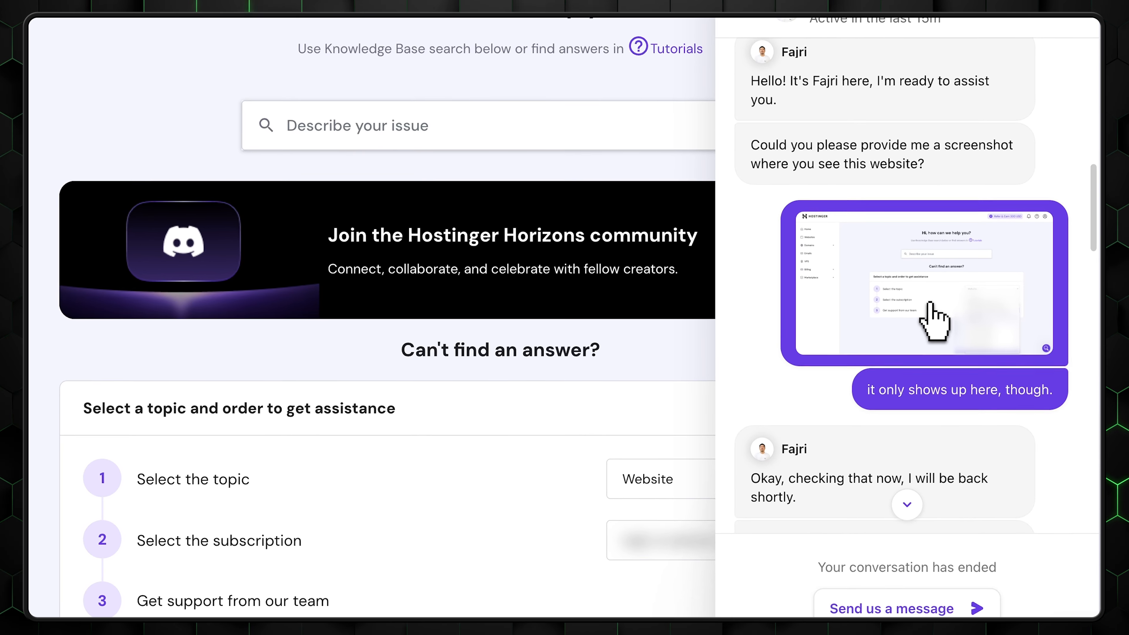
pyautogui.scroll(-10, 931, 307)
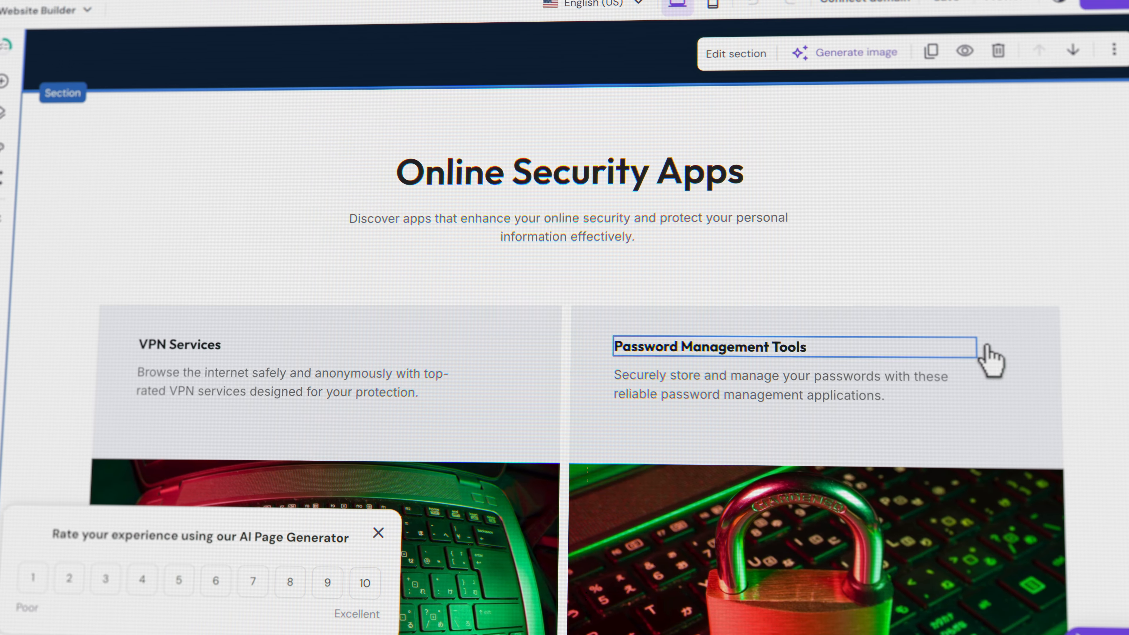
pyautogui.scroll(-1, 504, 365)
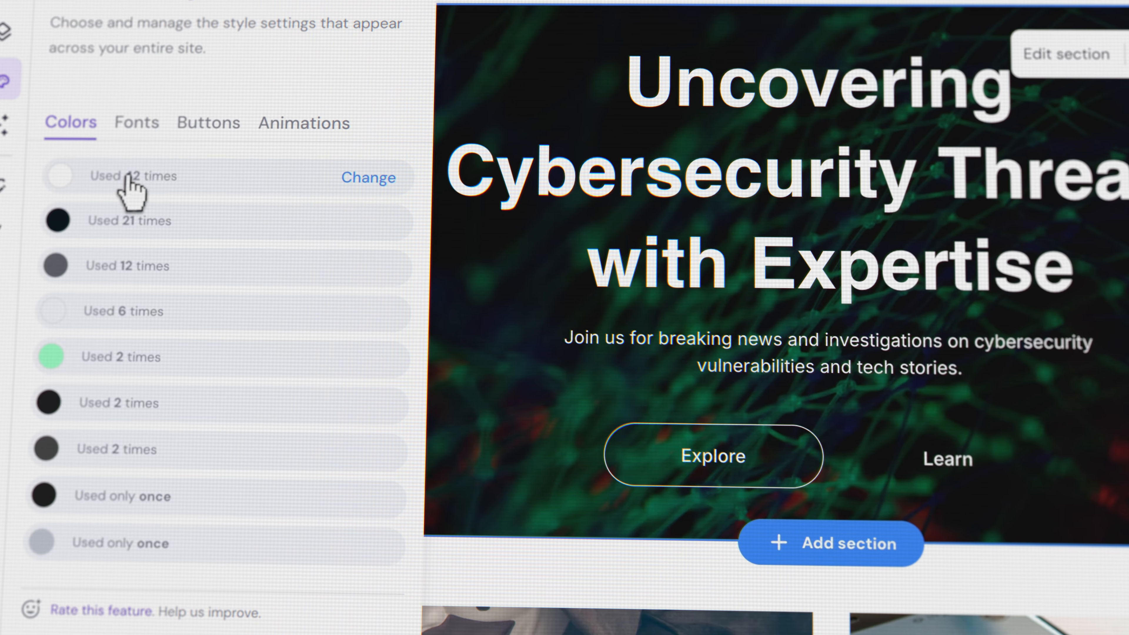
pyautogui.click(132, 188)
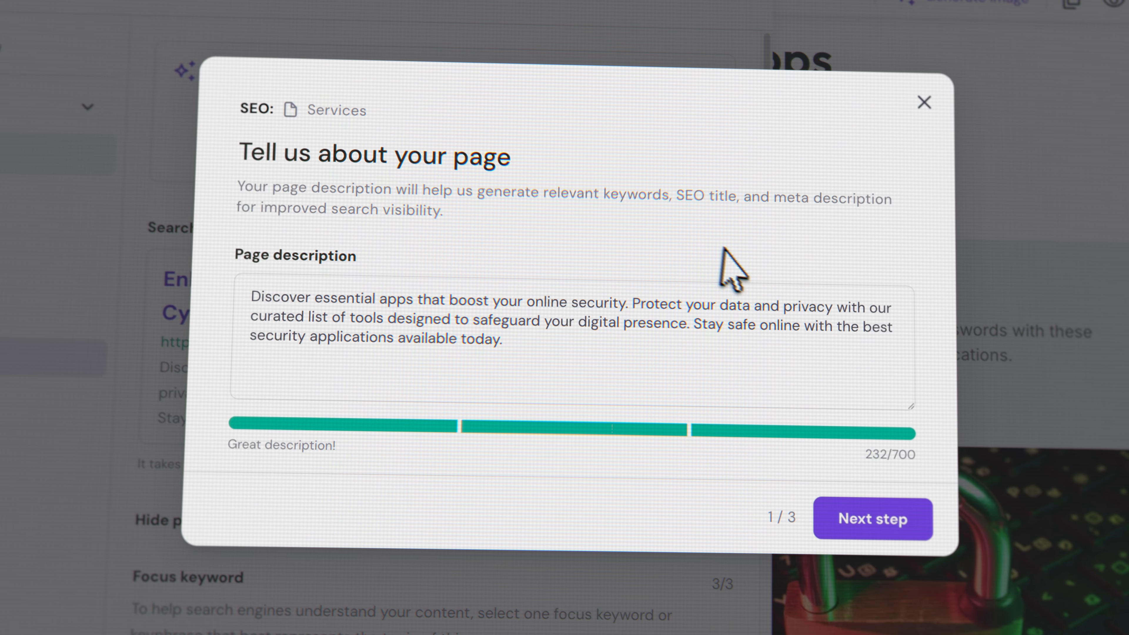
pyautogui.click(878, 522)
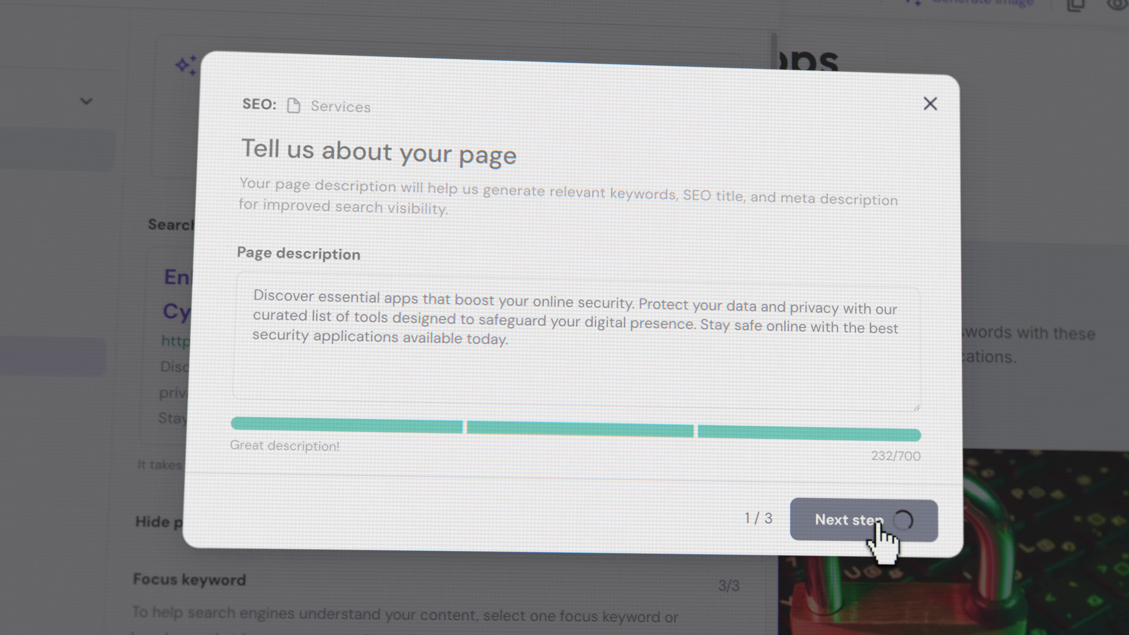